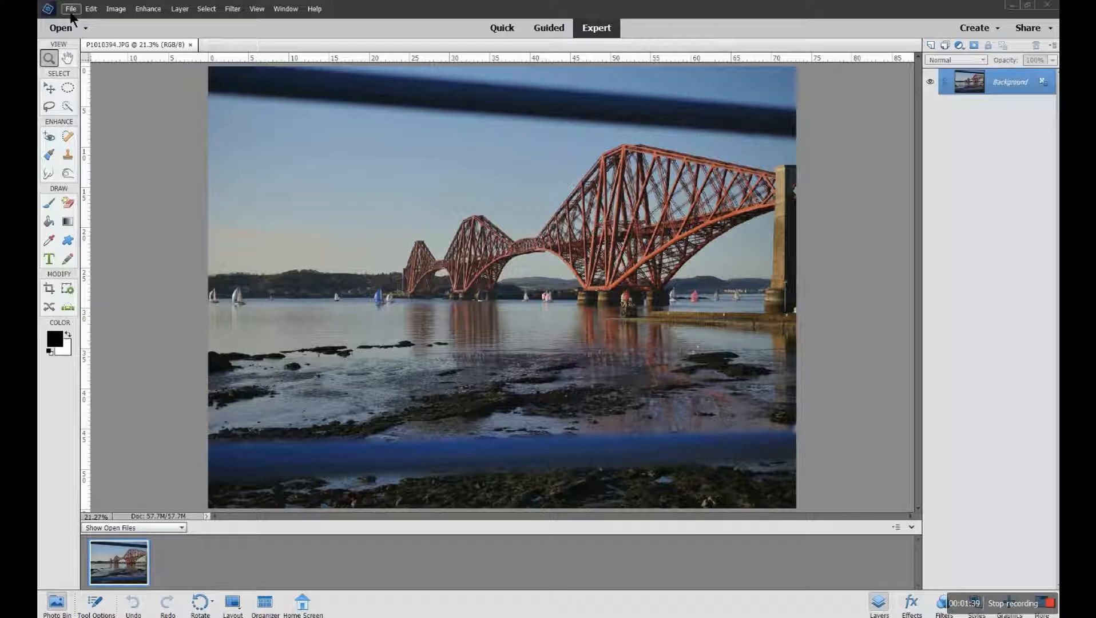
Start saving the bridge photo as a new file and choose TIFF (*.TIF;*.TIFF) as its format
click(71, 10)
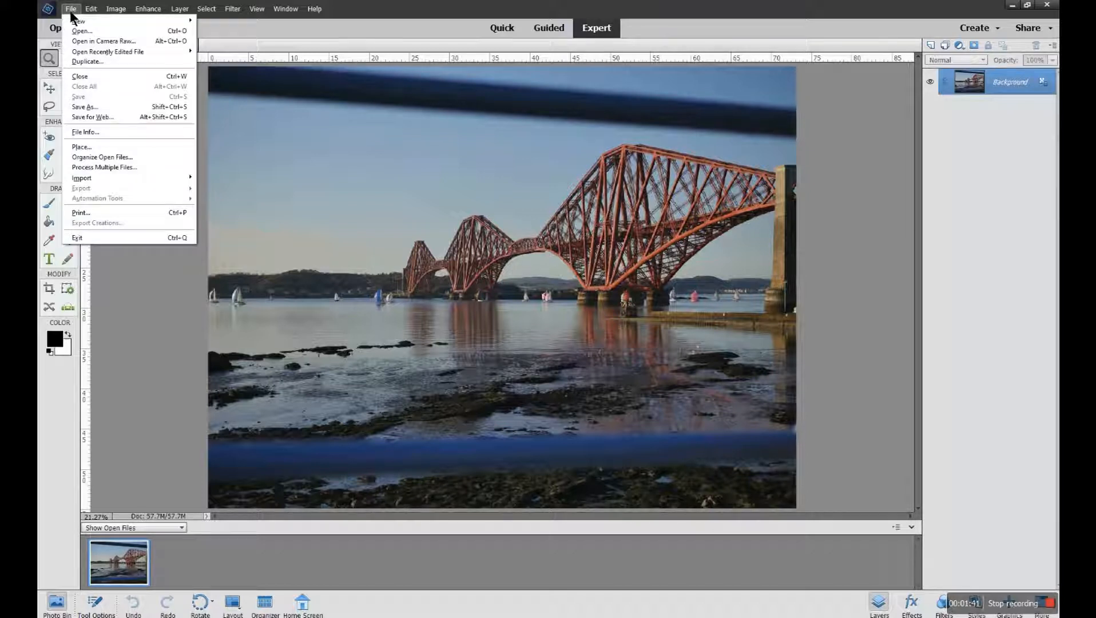
click(89, 107)
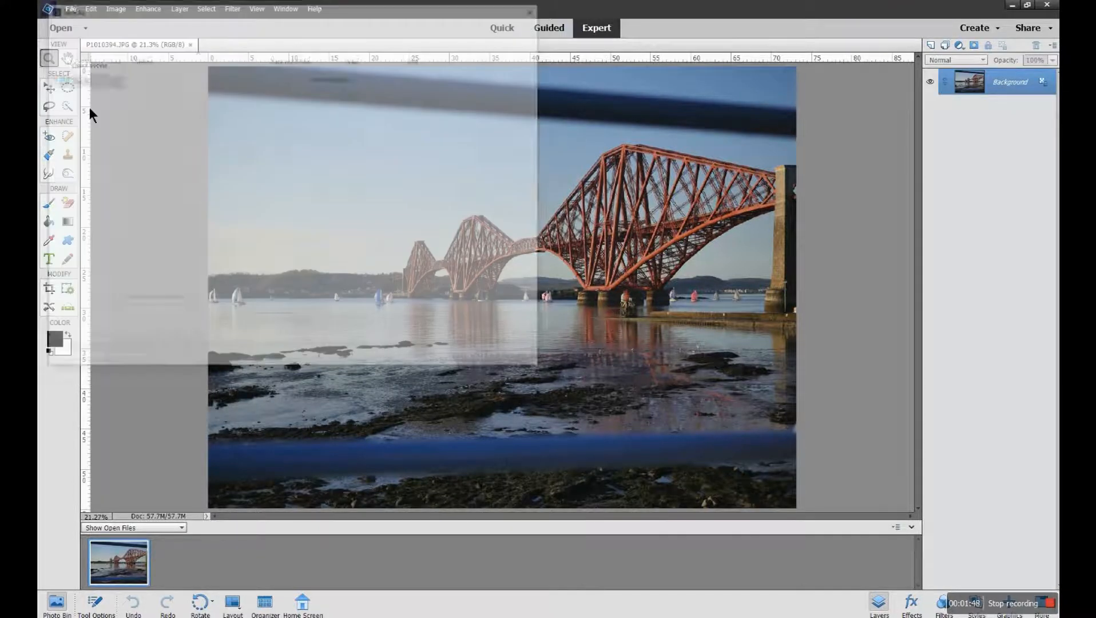
drag(264, 14, 321, 42)
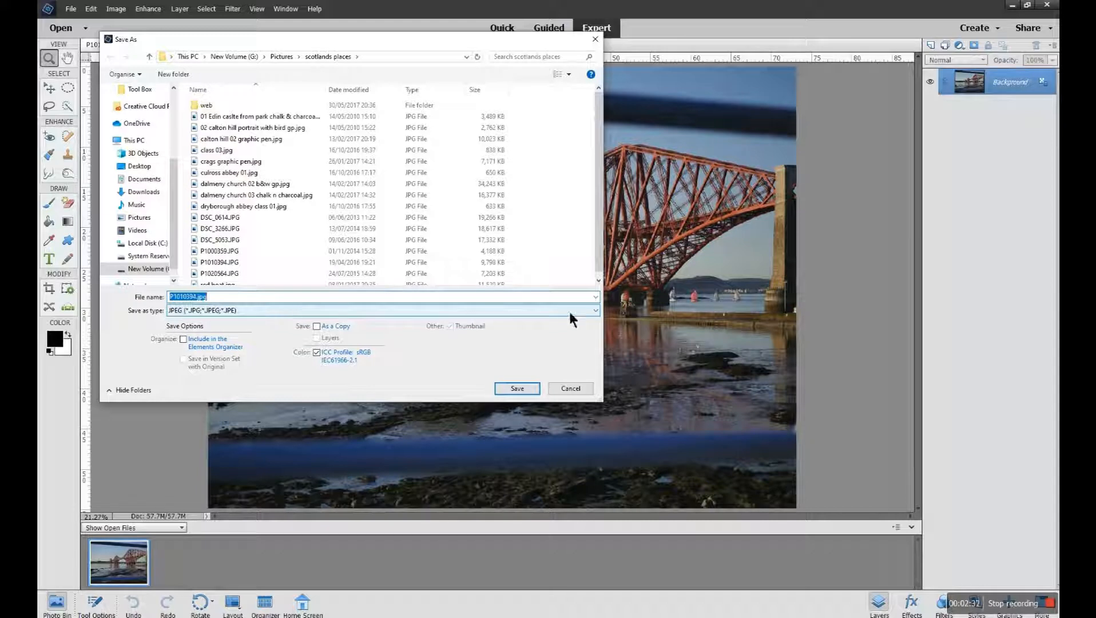
click(594, 310)
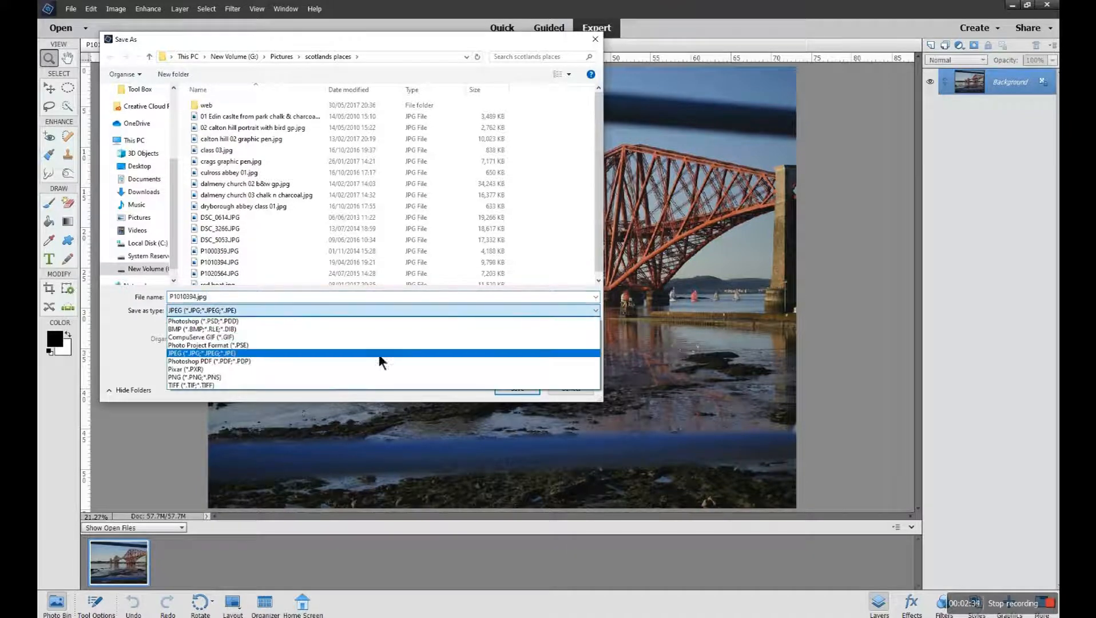
click(217, 386)
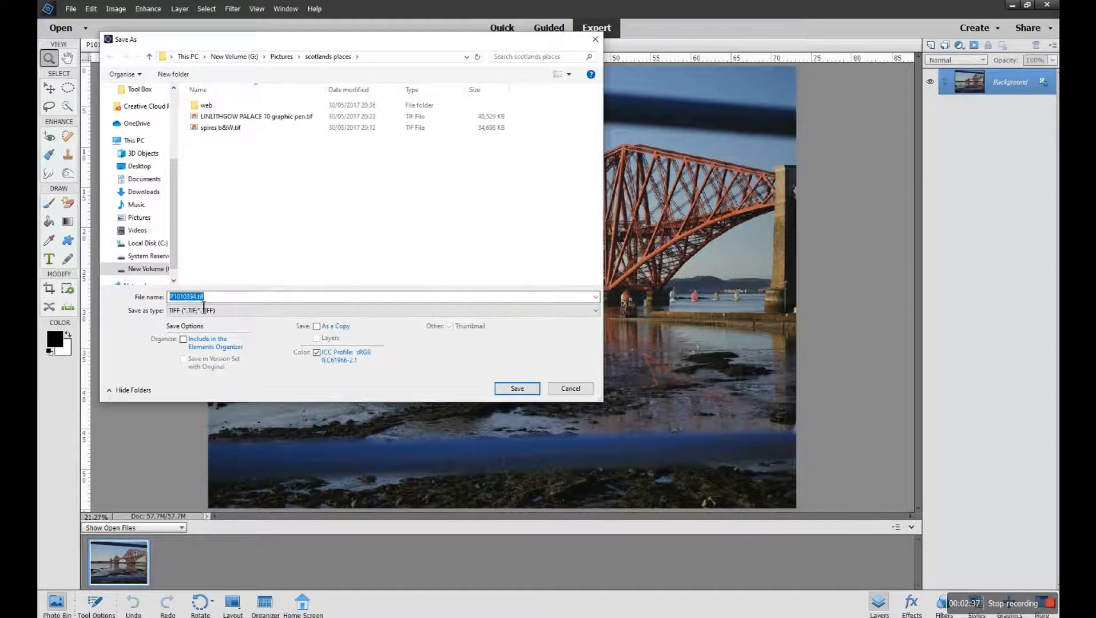
click(594, 310)
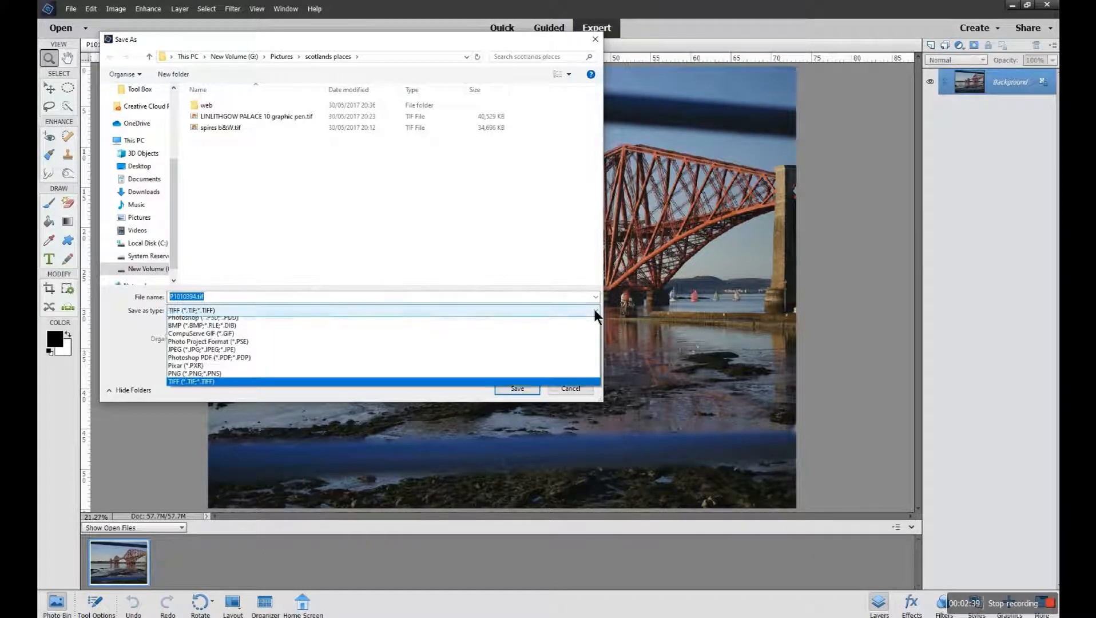
click(205, 384)
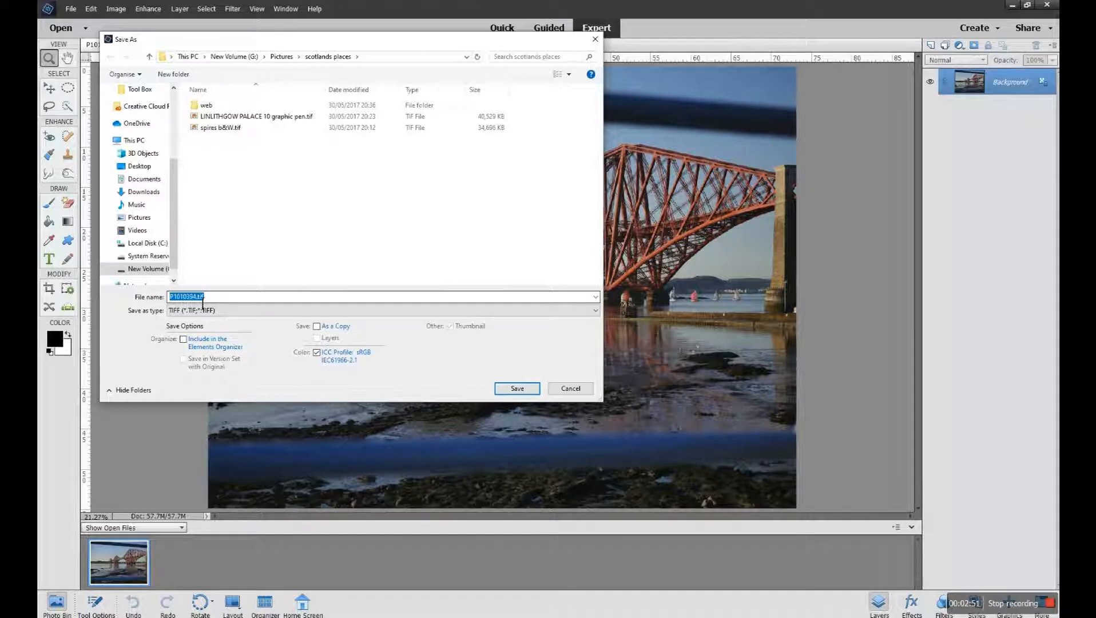
Name the new TIFF file "forth rd bridge"
click(205, 301)
key(Left)
key(Left)
key(Left)
key(Left)
key(Left)
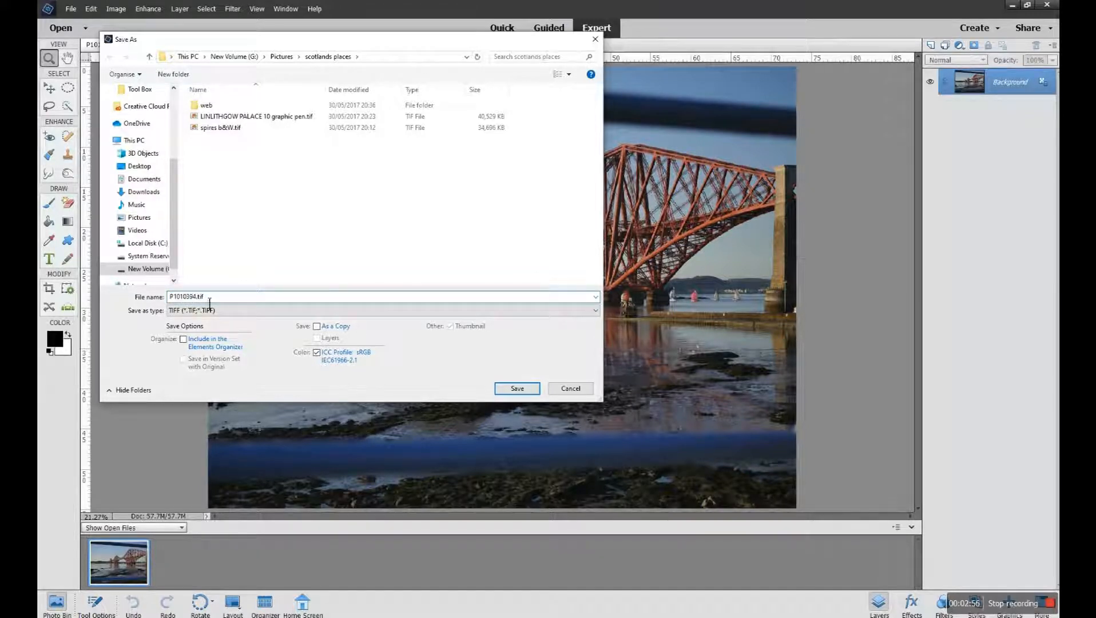
drag(218, 303, 168, 297)
text(forth rd bris)
text(ge)
key(BackSpace)
key(BackSpace)
key(BackSpace)
text(dge)
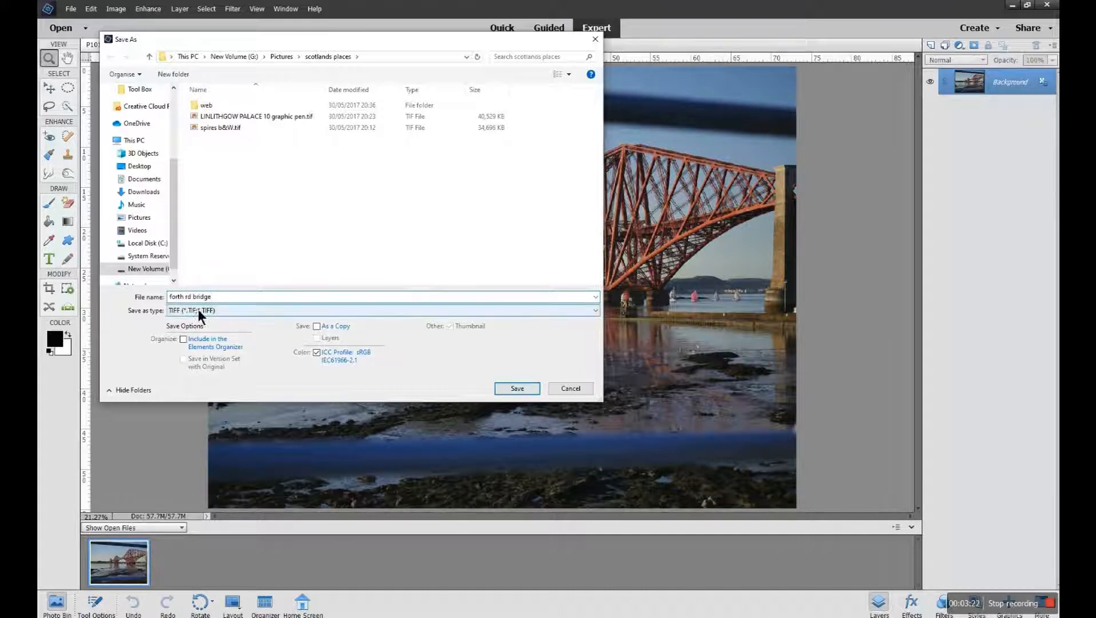
Save the TIFF with no image compression, interleaved pixel order and IBM PC byte order, and dismiss the PlayOn update notification
click(516, 388)
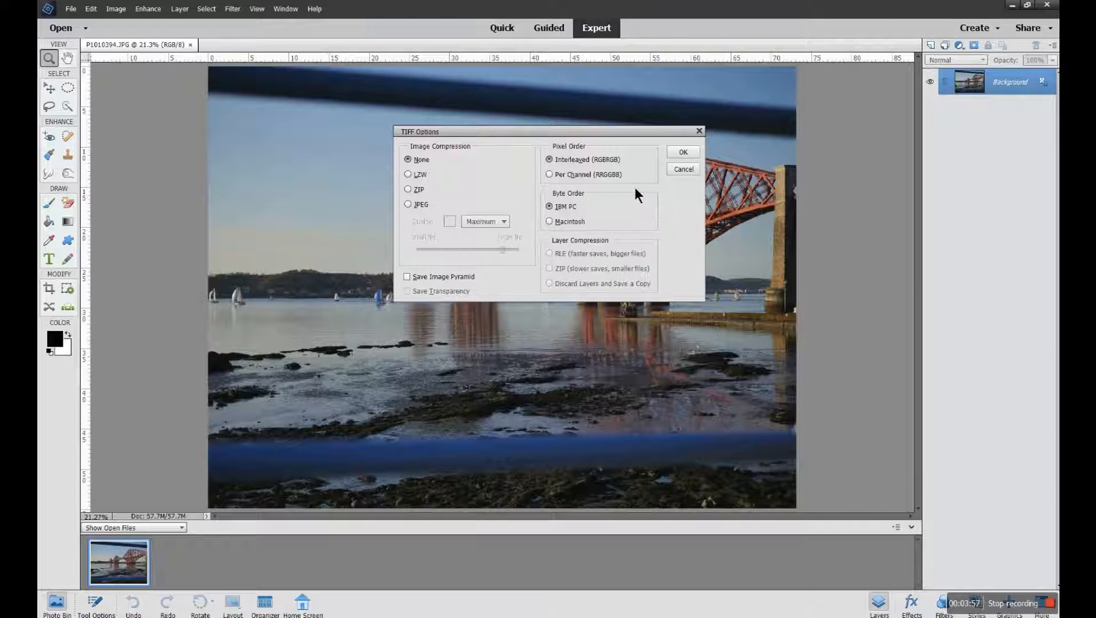
click(675, 155)
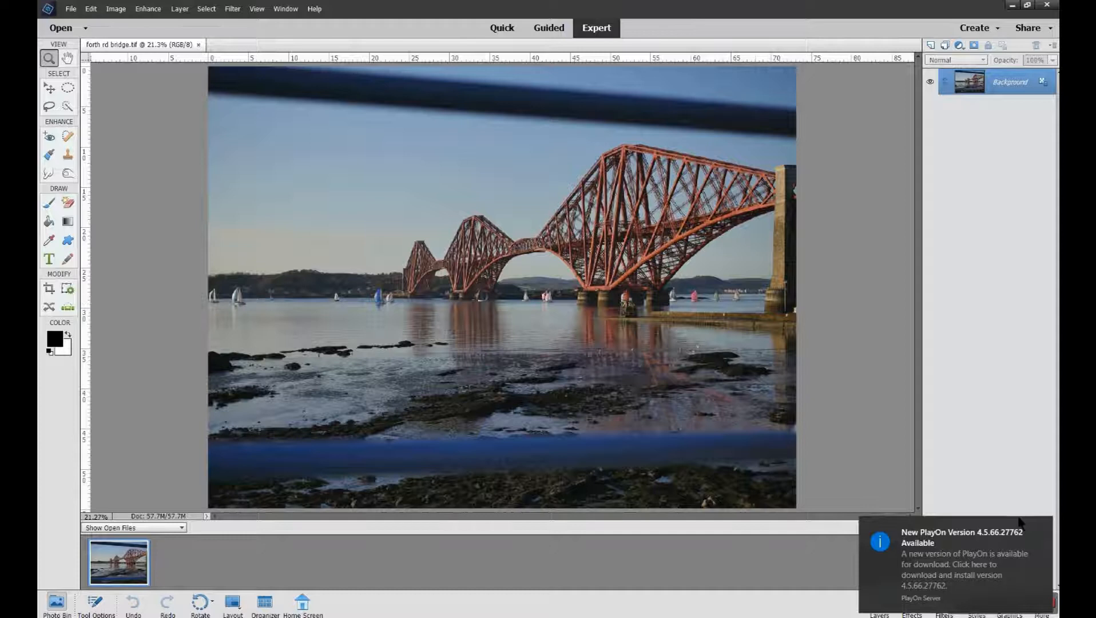
click(1046, 529)
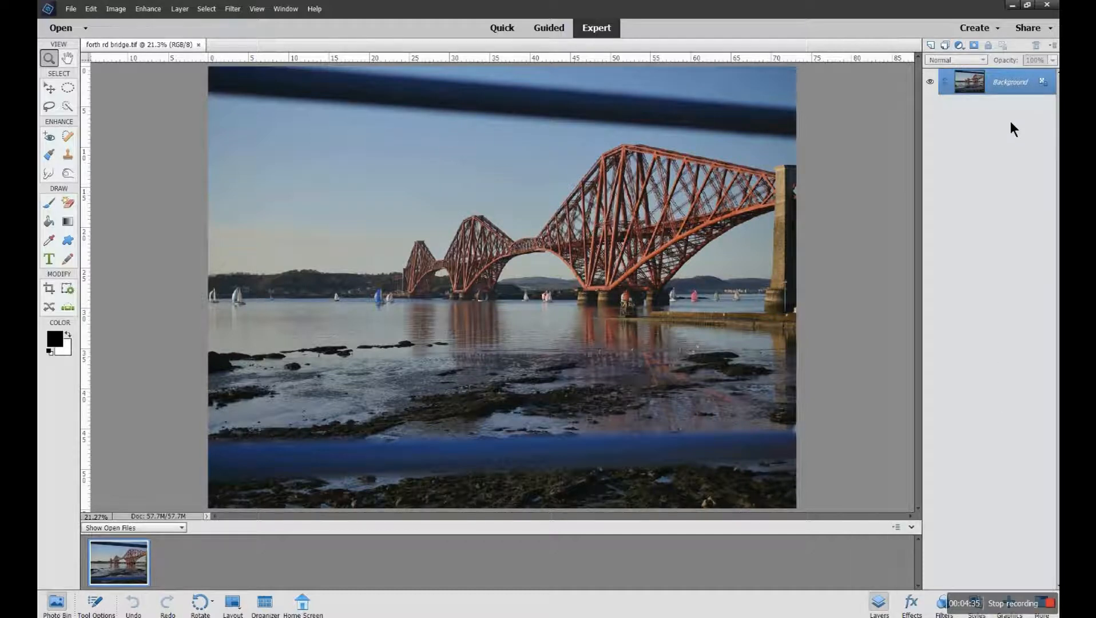
Add a Hue/Saturation adjustment layer above the Background with hue +28 and saturation +30
click(959, 46)
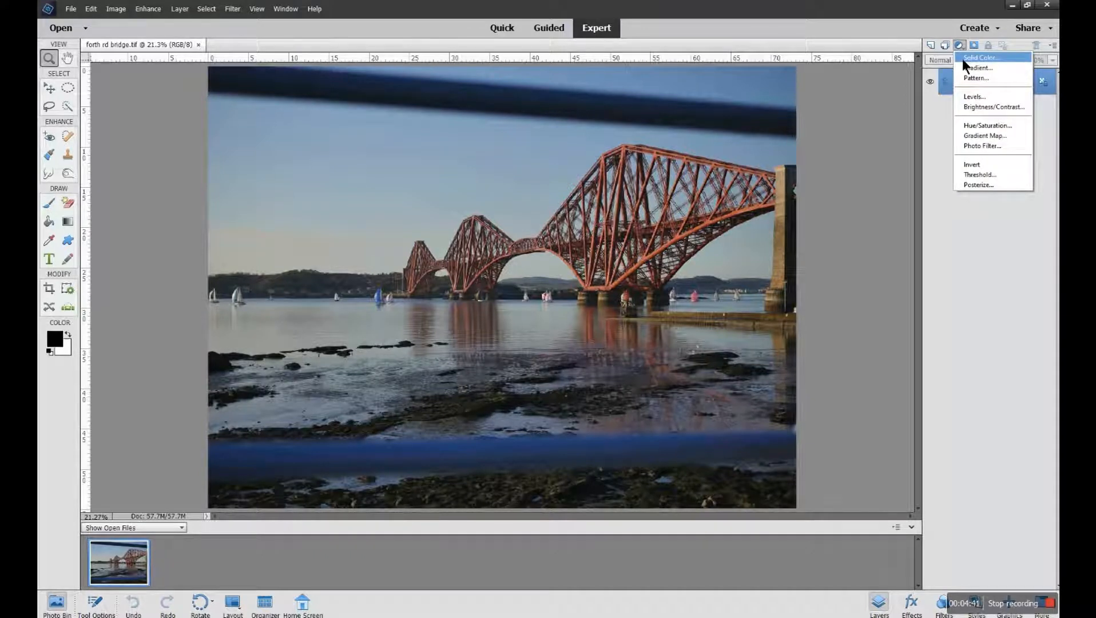
click(975, 127)
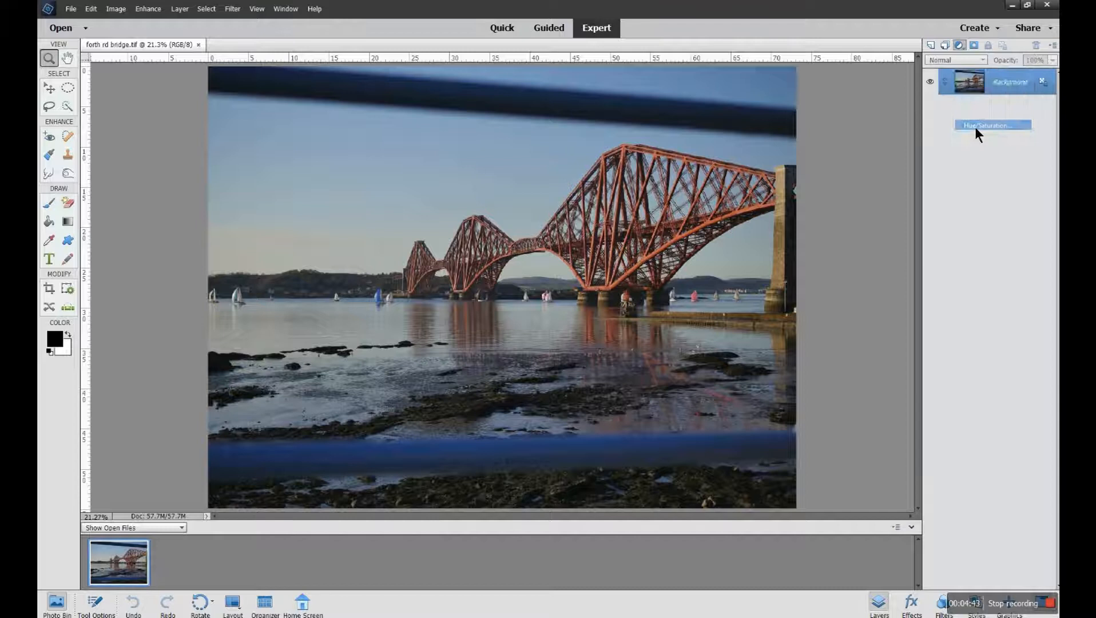
drag(842, 100, 851, 115)
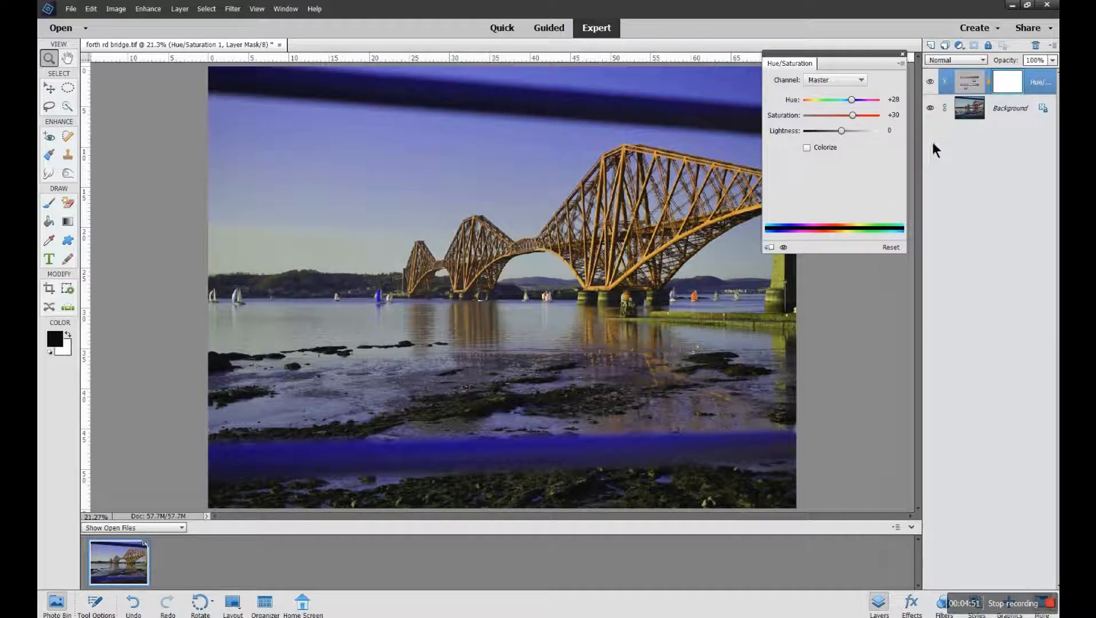
Add a Levels adjustment layer above the Hue/Saturation layer with midtones at 0.80 and the white input level at 231
click(988, 112)
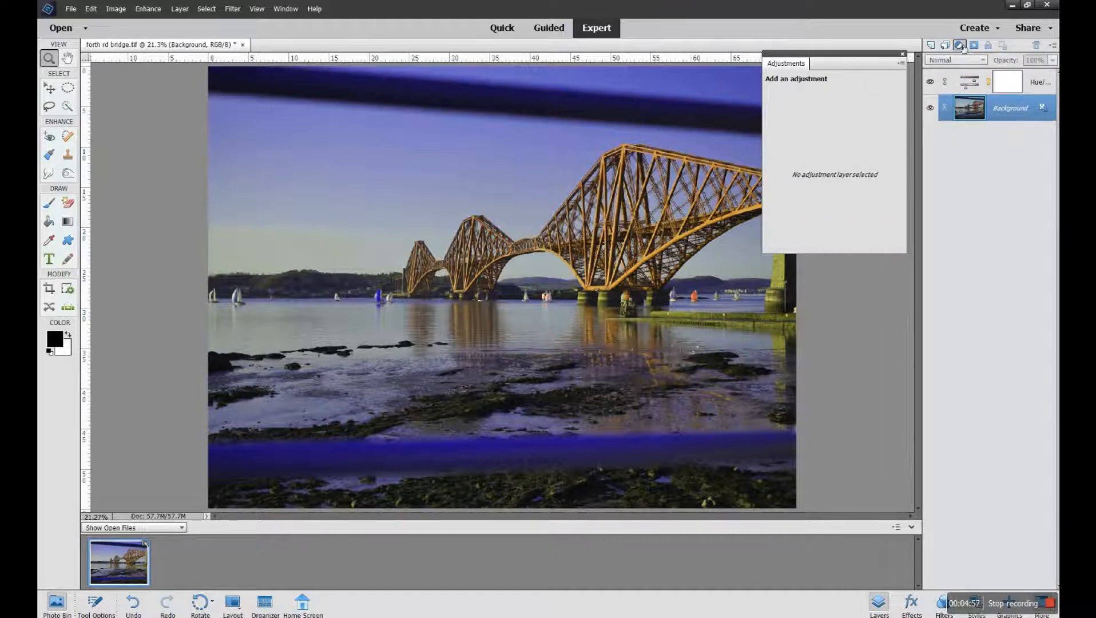
click(976, 77)
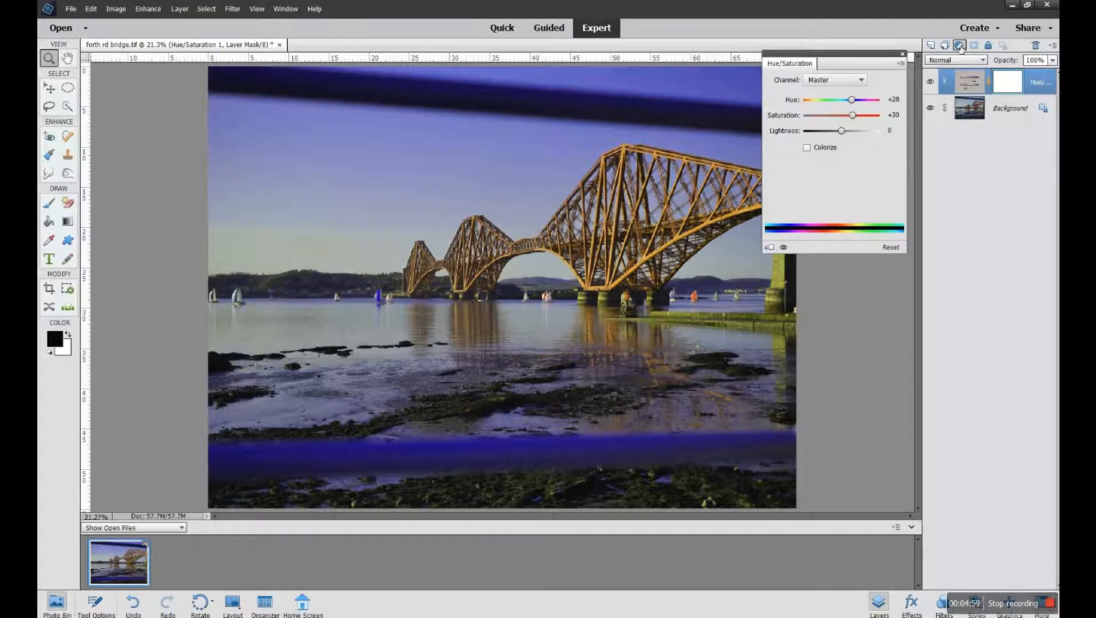
click(959, 46)
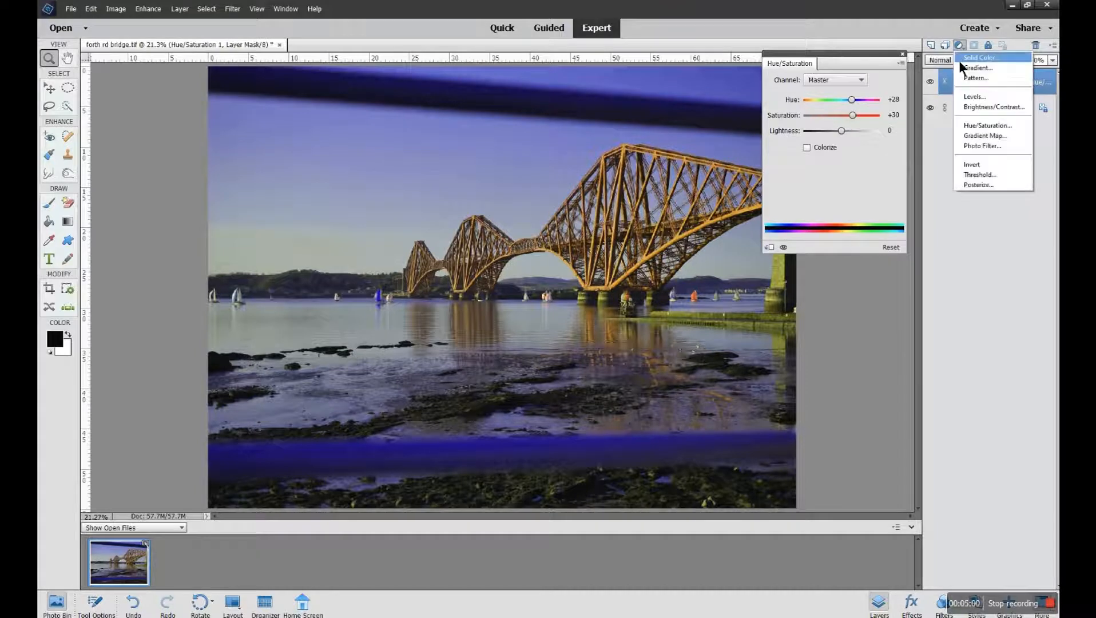
click(970, 97)
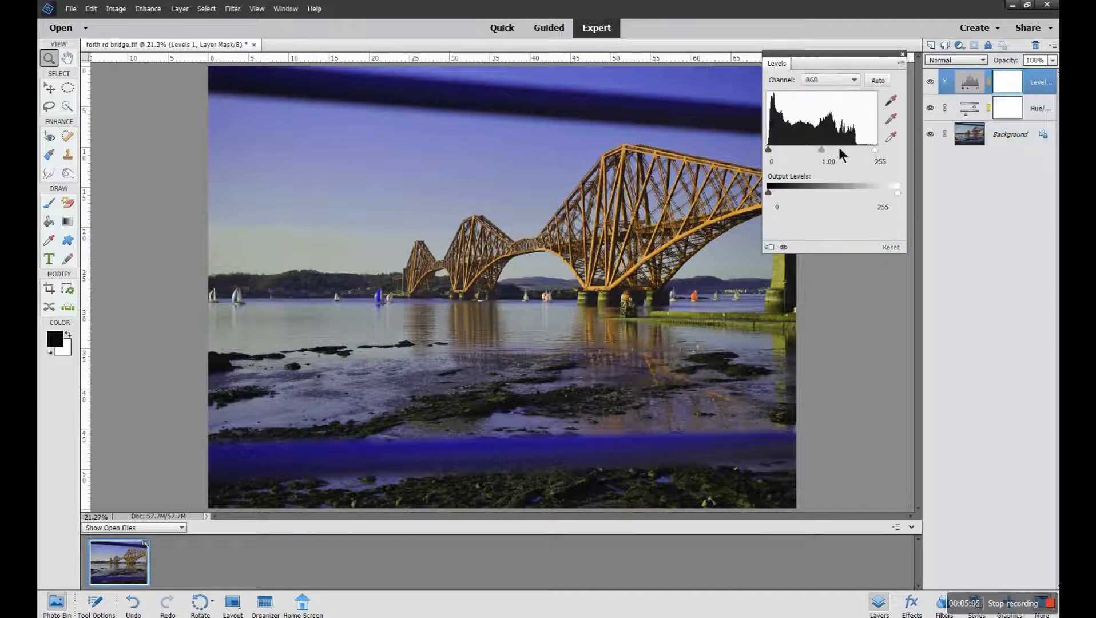
drag(872, 150, 823, 150)
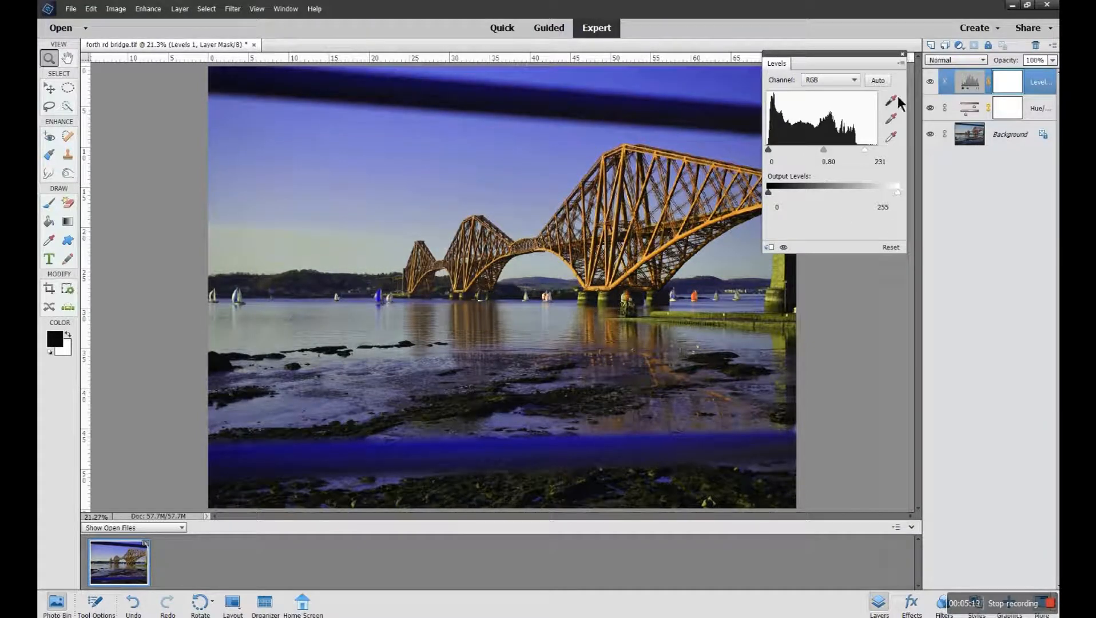
Close the floating adjustment settings and make the Background layer active
click(1000, 114)
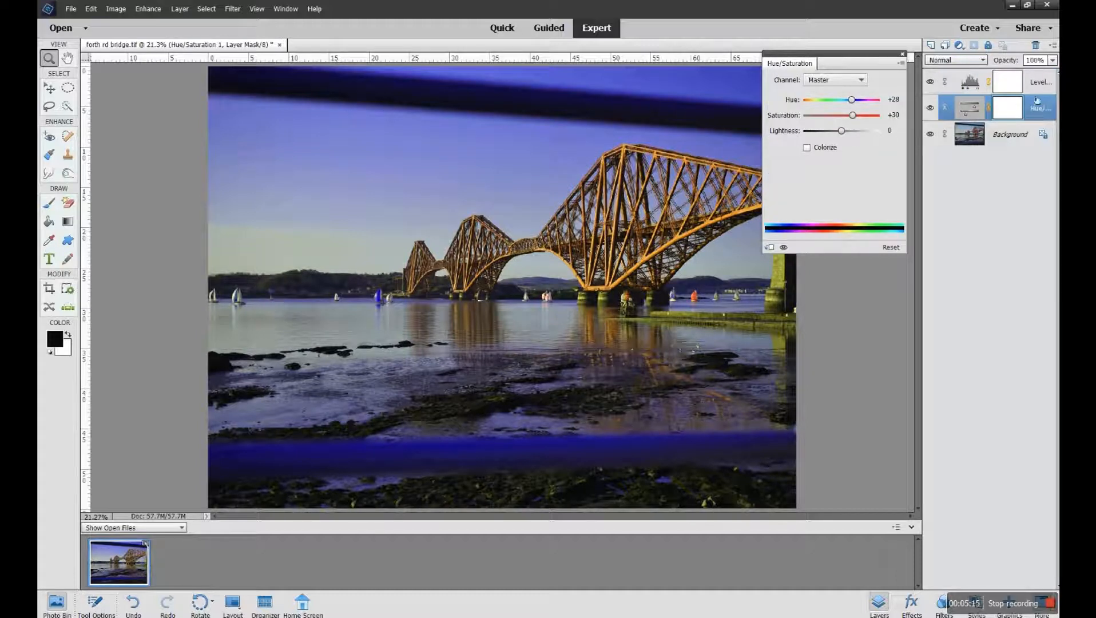
drag(900, 59, 916, 96)
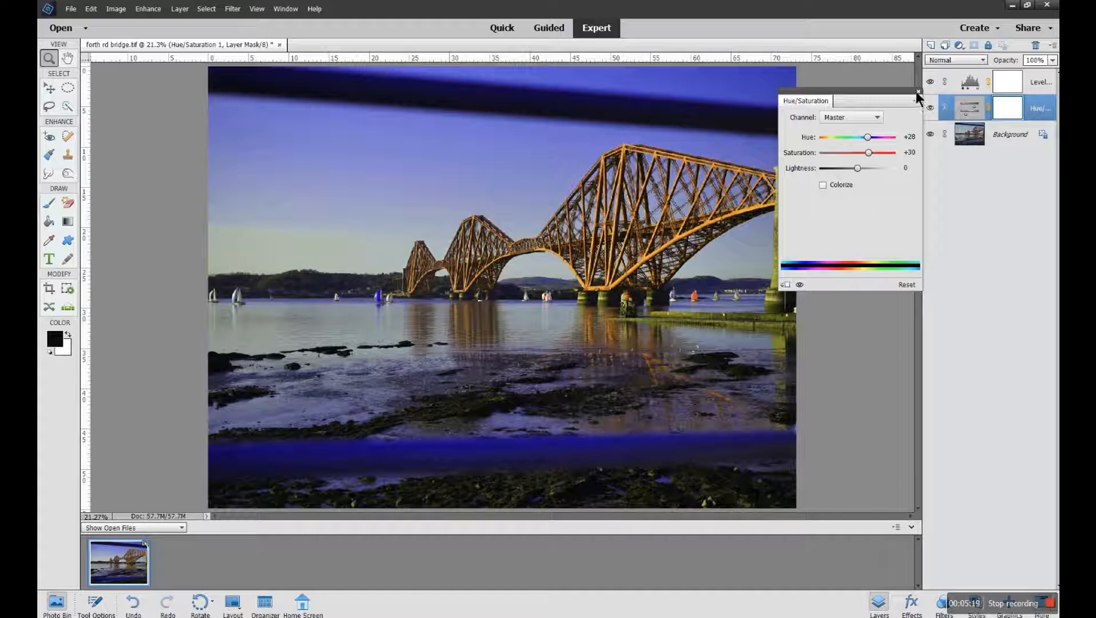
click(917, 91)
click(1014, 140)
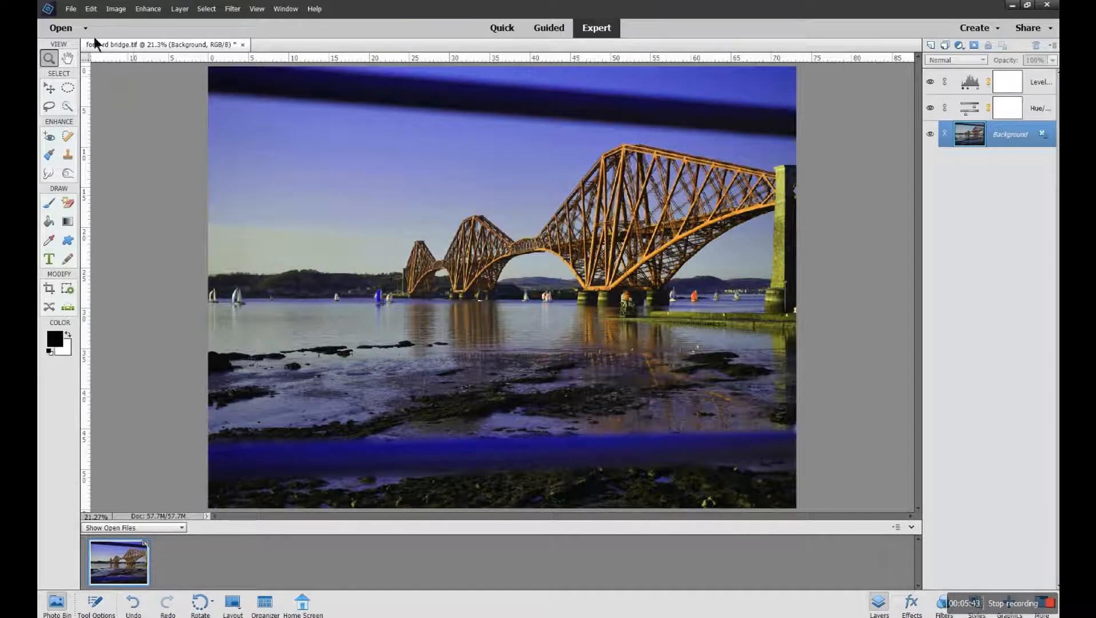
Save the layered image to the existing TIFF with no image compression and RLE layer compression, accepting the inclusion of layers
click(74, 11)
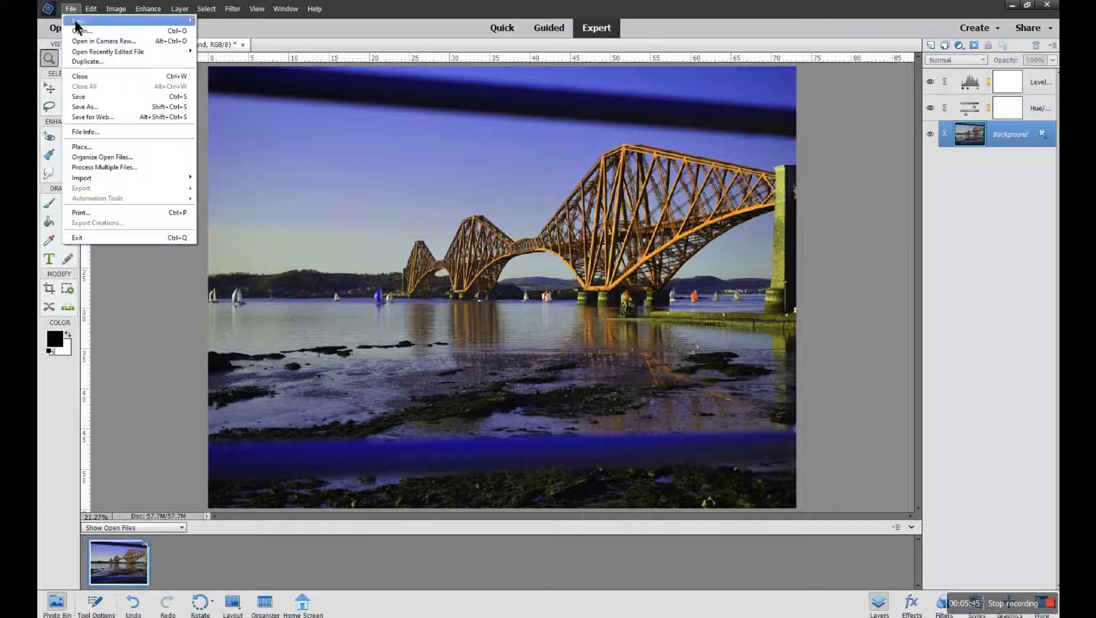
click(82, 97)
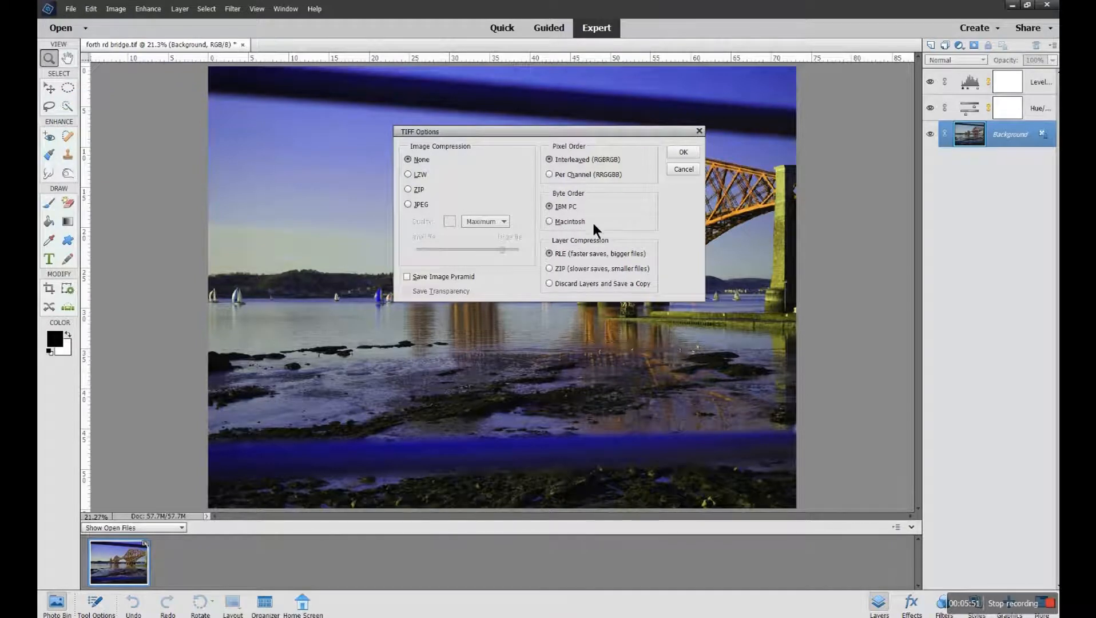
click(680, 154)
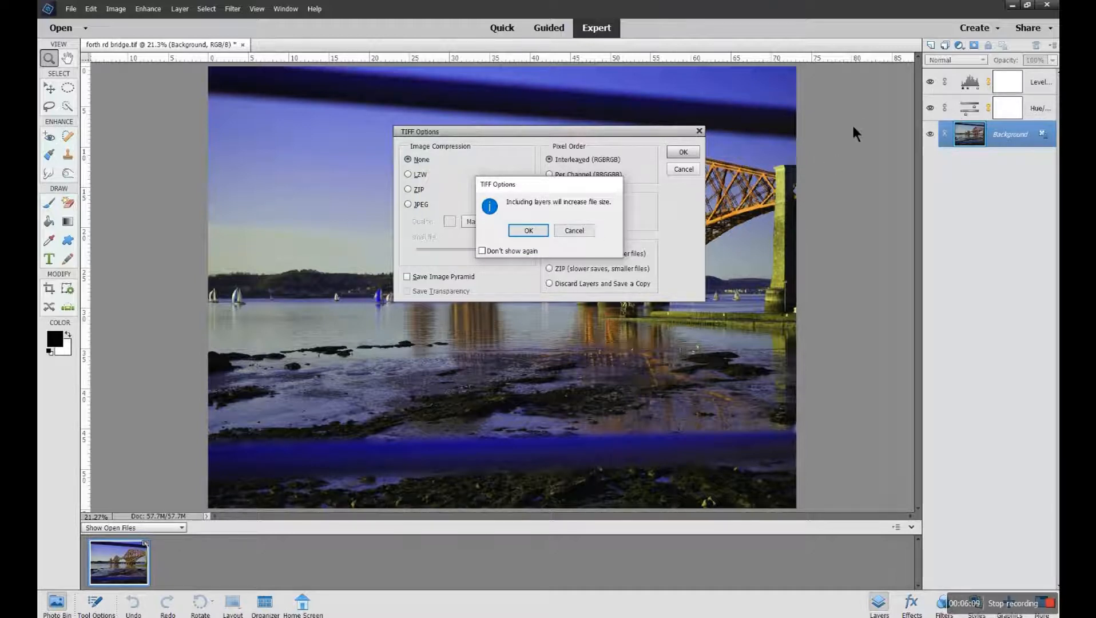
click(528, 231)
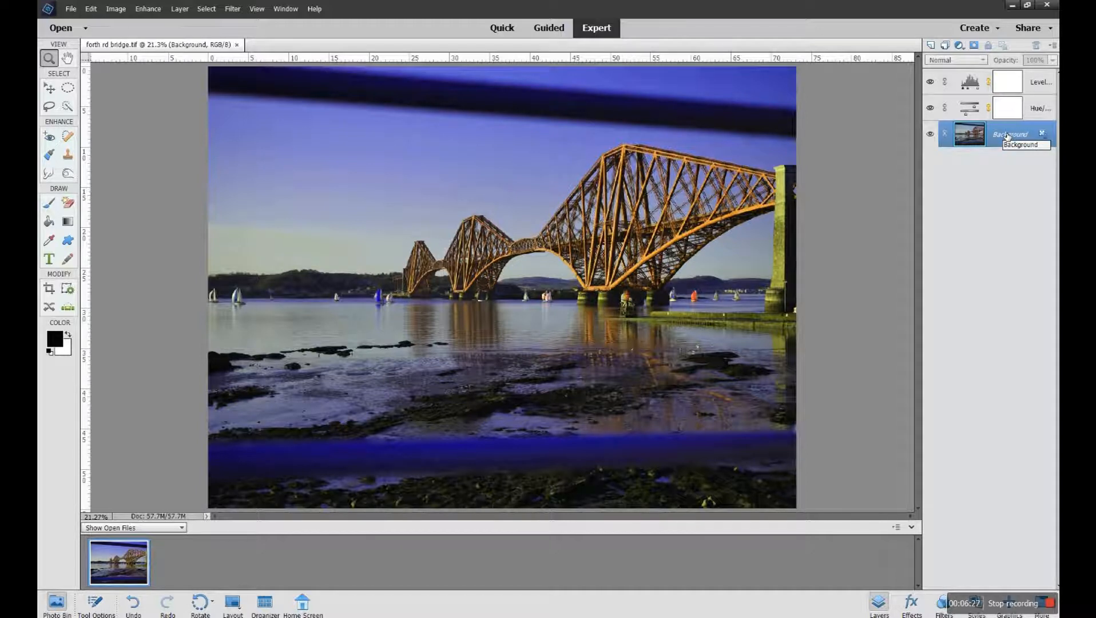
Edit the Hue/Saturation adjustment layer to hue -38 and saturation 0, and close its settings
click(977, 108)
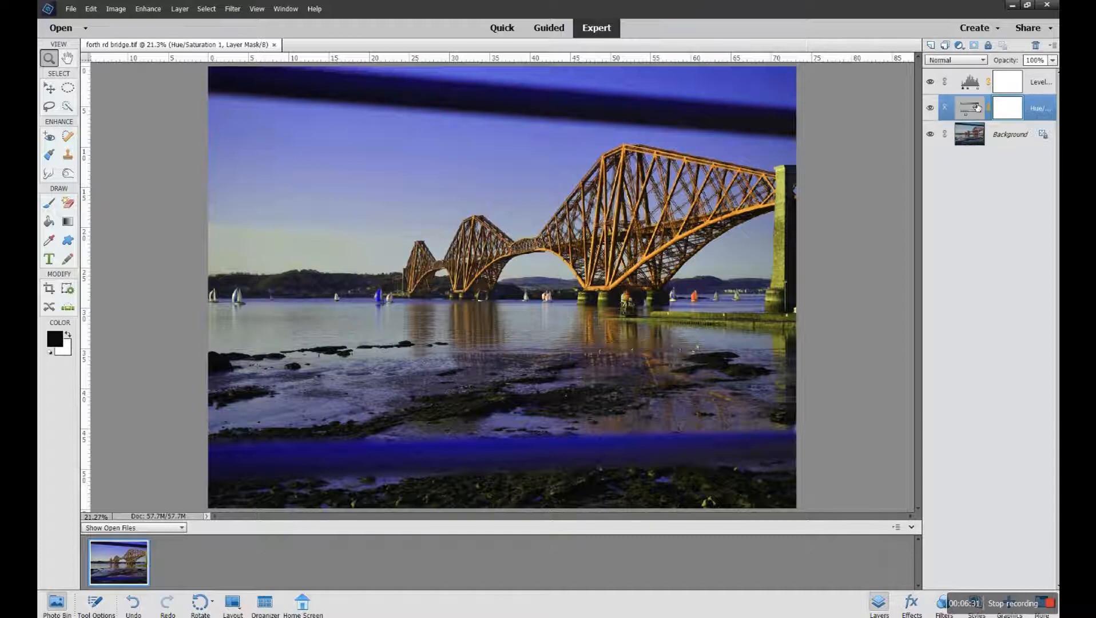
double_click(977, 107)
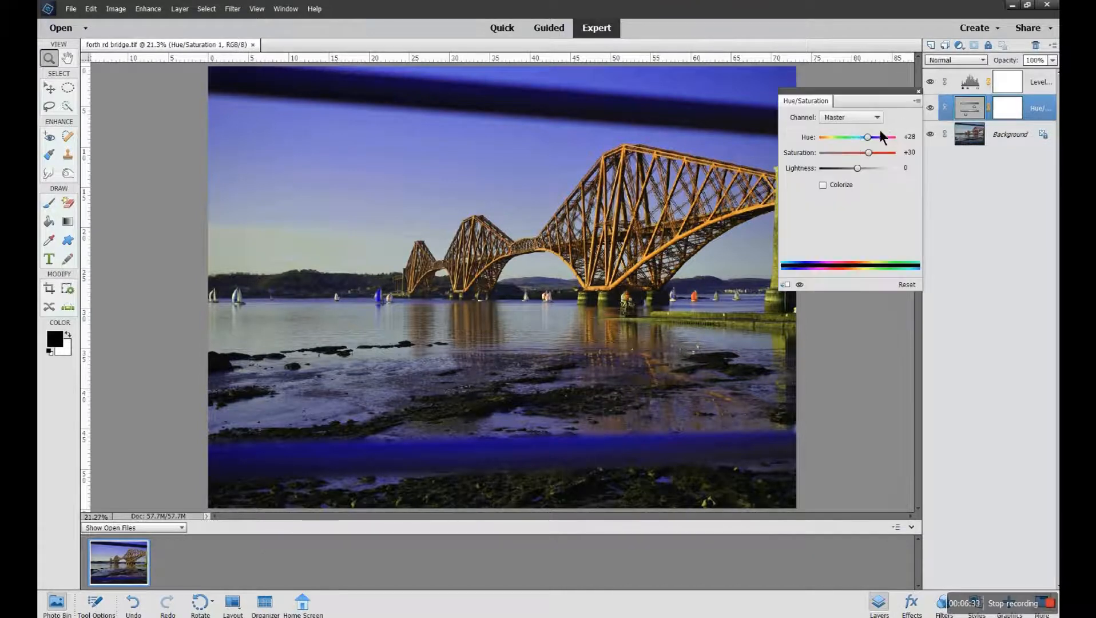
mouse_move(868, 137)
mouse_down()
mouse_move(843, 137)
mouse_move(856, 153)
mouse_up()
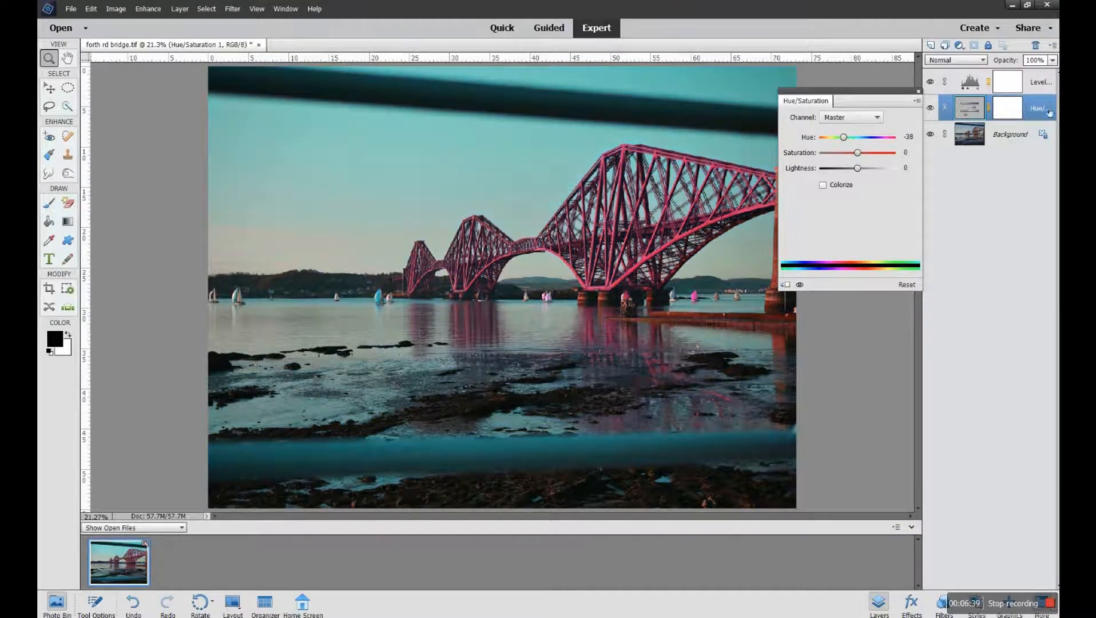
drag(867, 93, 937, 151)
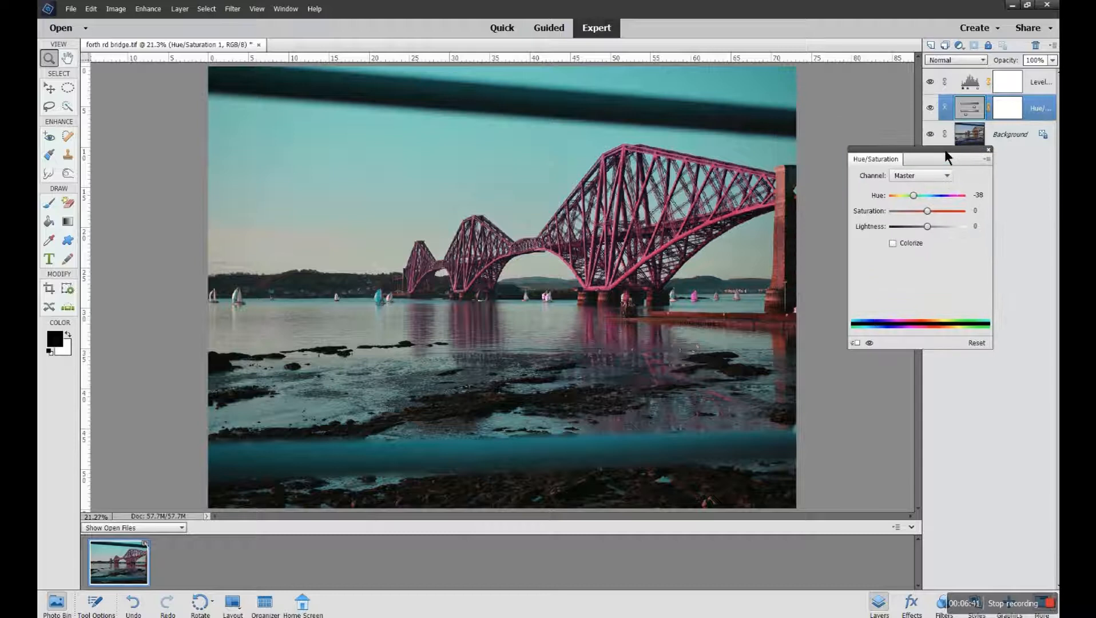
click(988, 150)
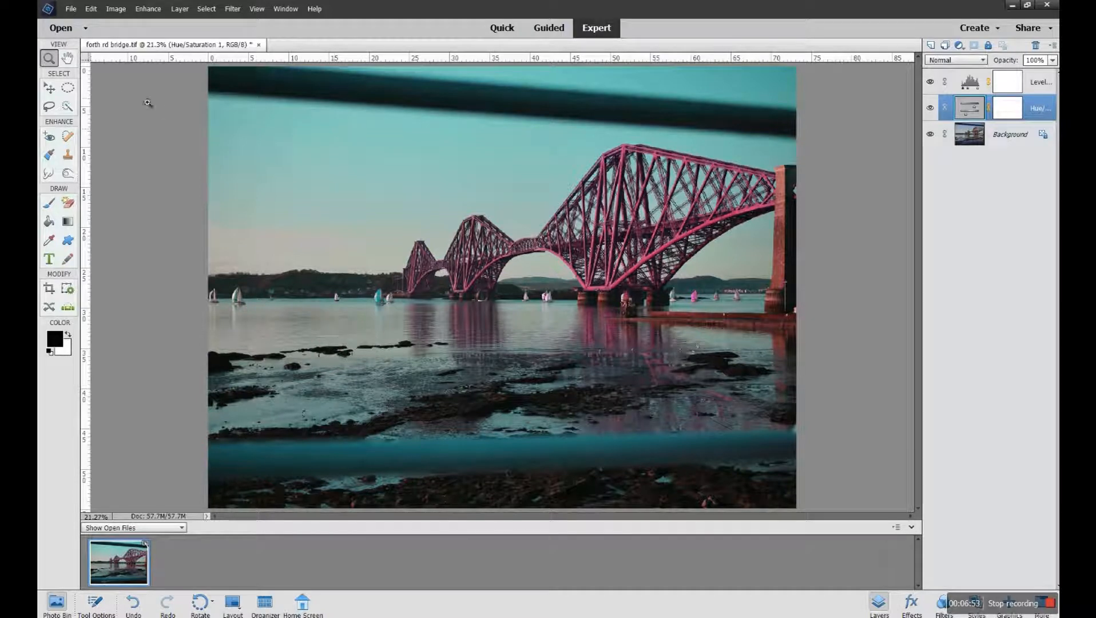
click(68, 11)
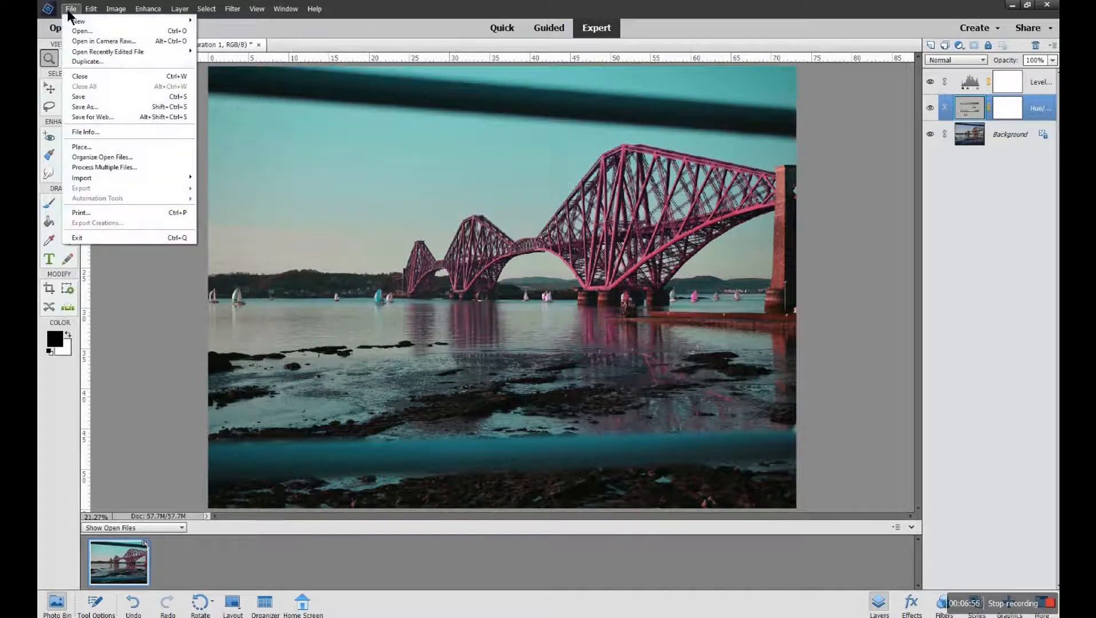
click(81, 108)
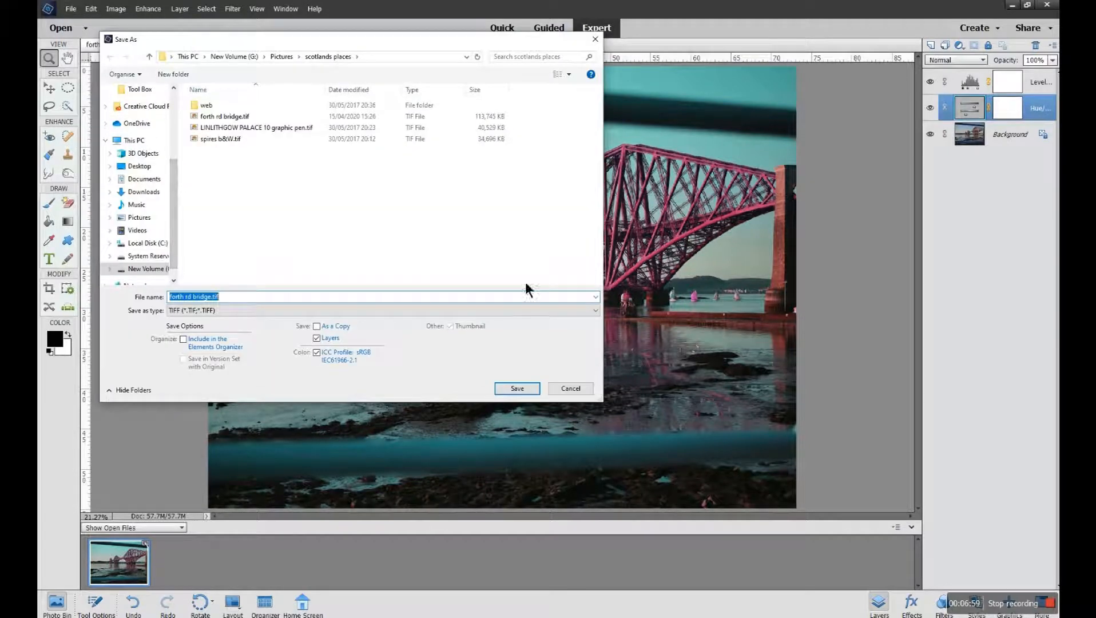
click(595, 310)
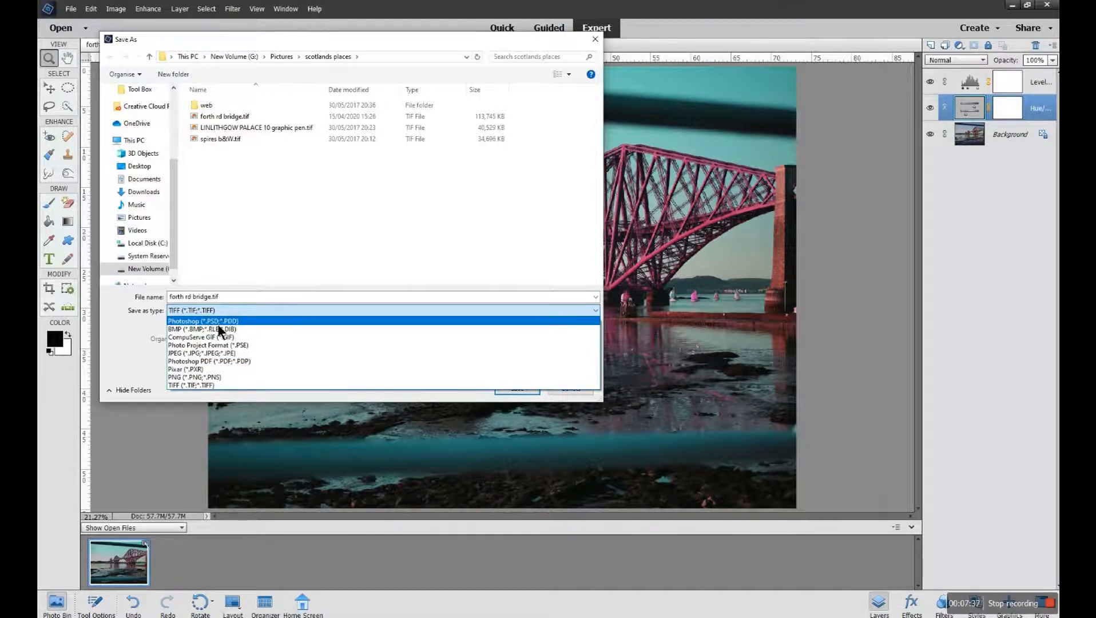
click(217, 385)
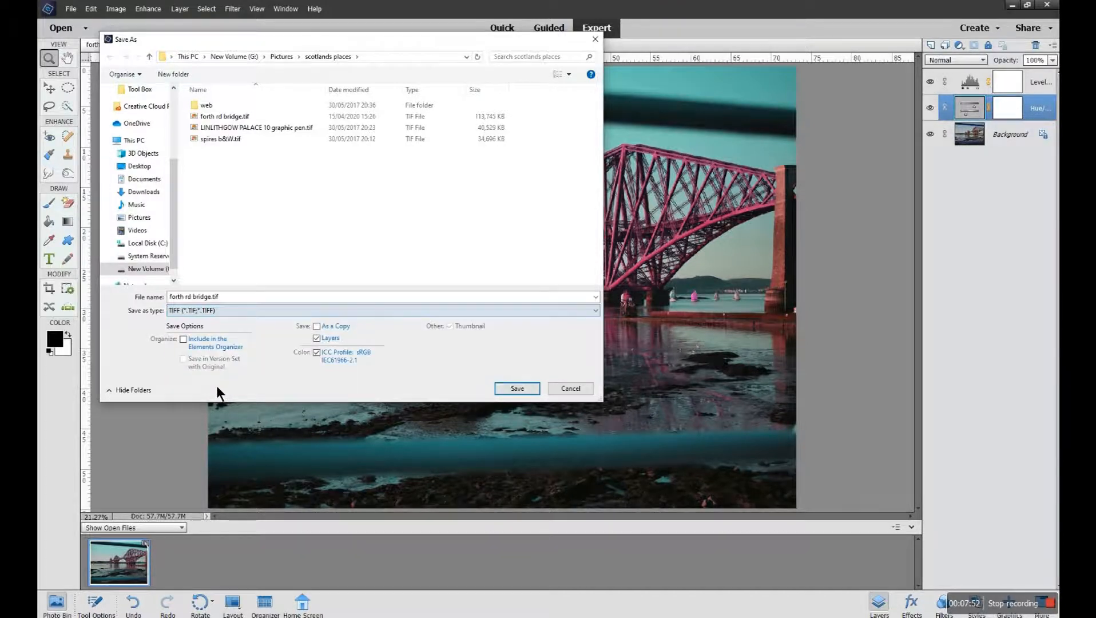
click(556, 389)
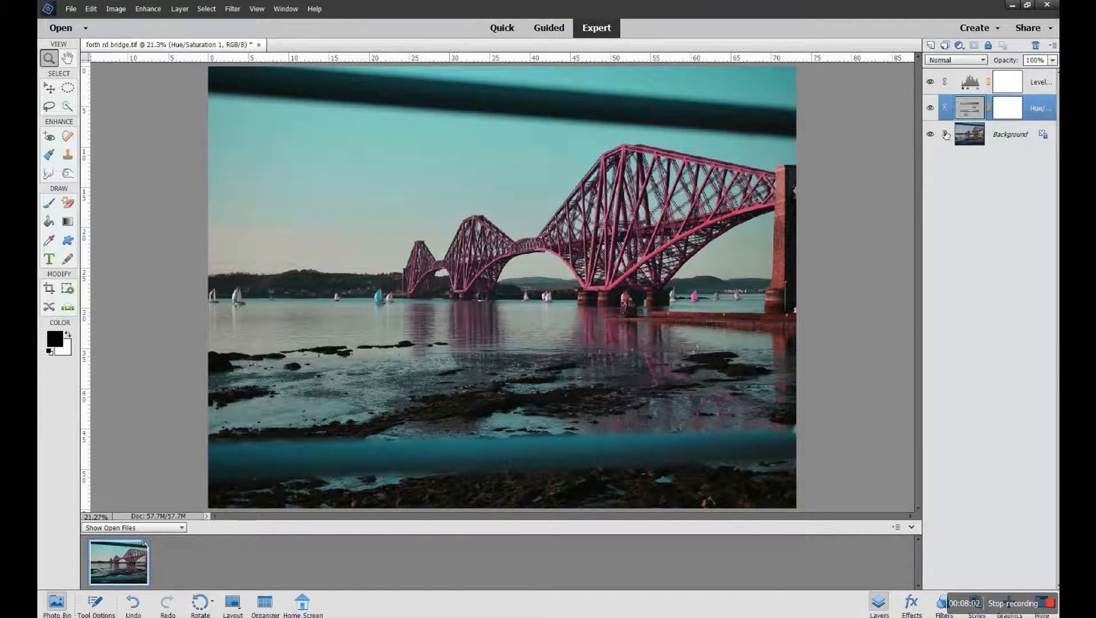
Hide the Hue/Saturation and Levels adjustment layers to examine the unedited photo, make the Levels layer active, and show both adjustments again
click(930, 108)
click(930, 82)
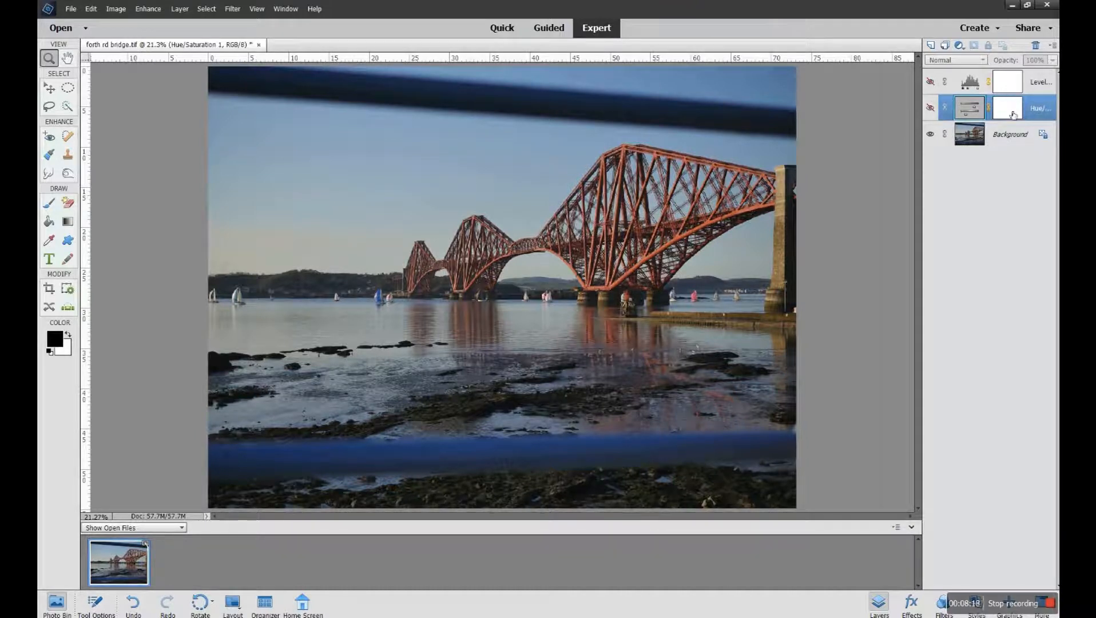
click(1036, 83)
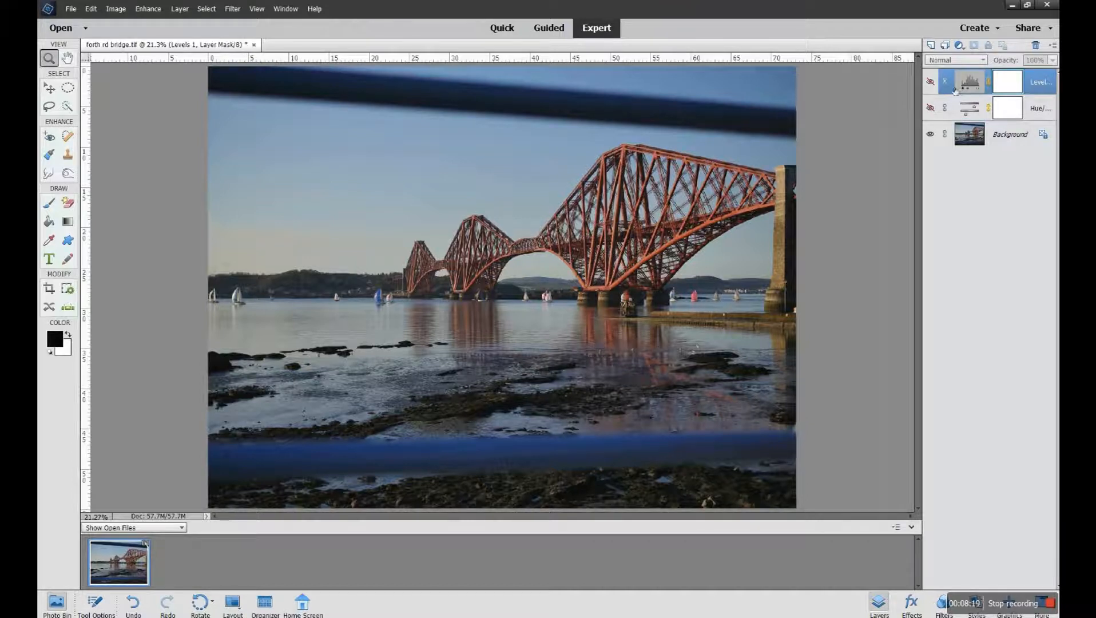
click(931, 83)
click(931, 83)
click(937, 84)
click(936, 85)
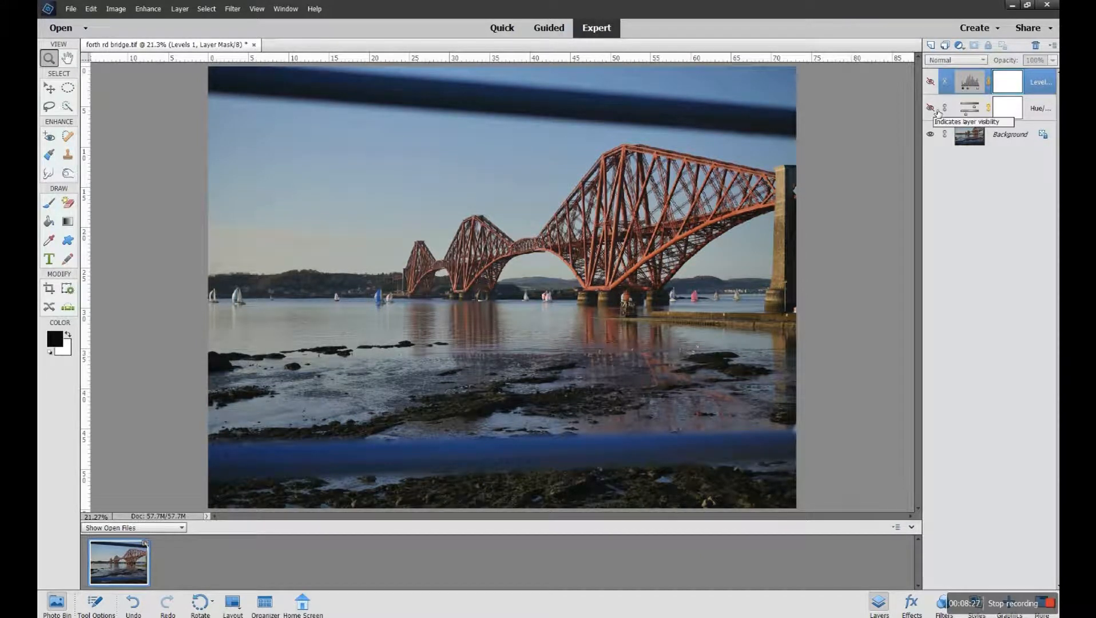
click(931, 84)
click(930, 108)
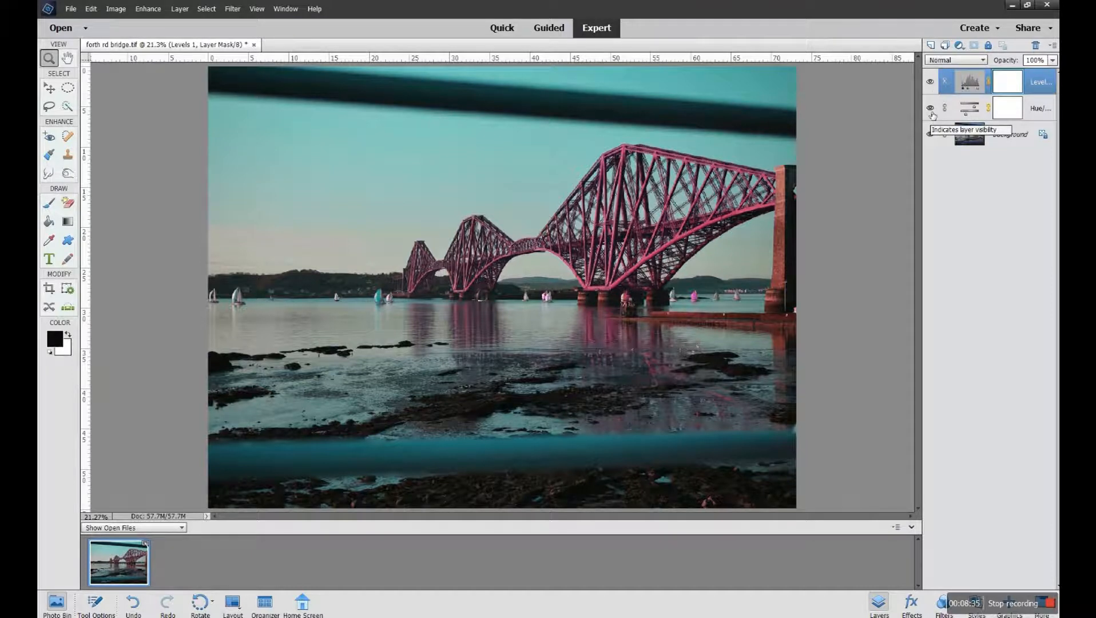
Toggle the visibility of each adjustment layer separately and of both together to compare the edited photo with the original
click(932, 115)
click(931, 111)
click(931, 82)
click(931, 82)
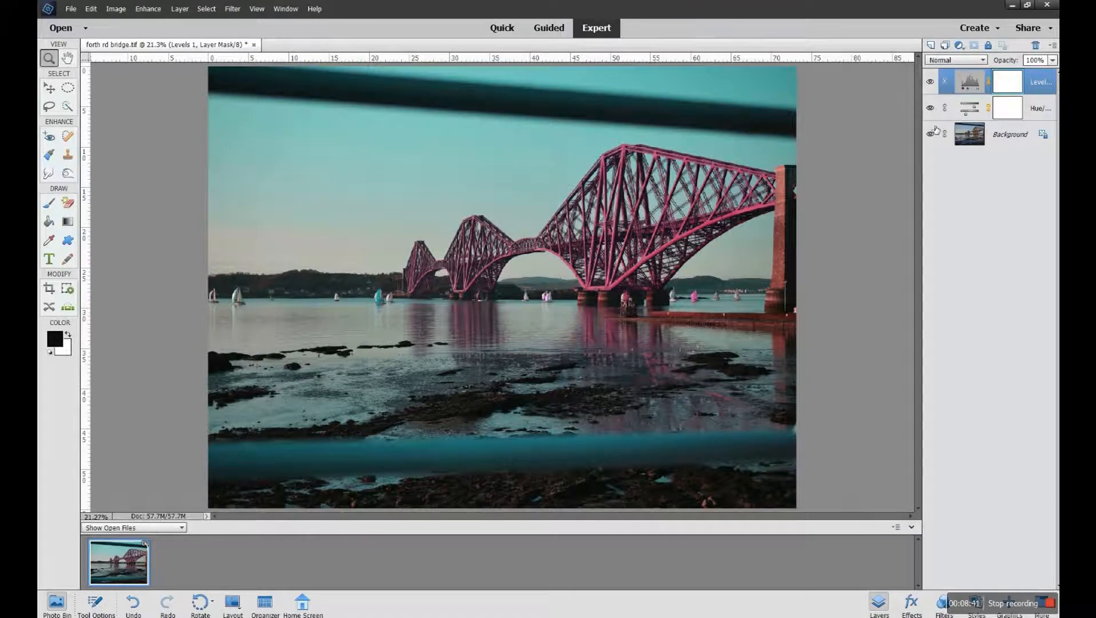
click(930, 107)
click(931, 82)
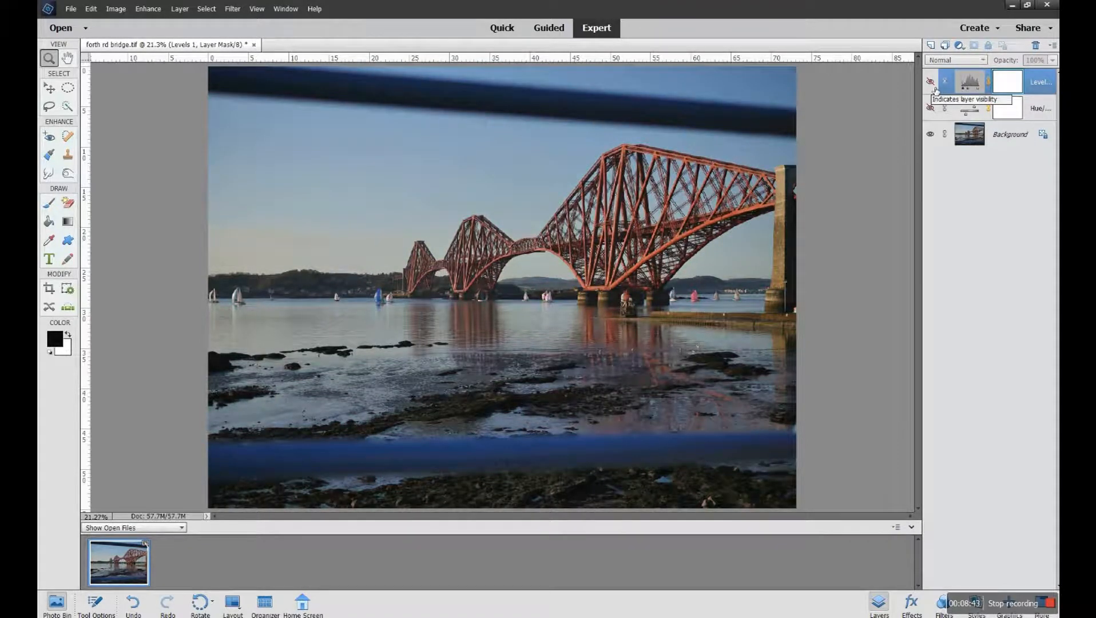
click(933, 84)
click(932, 109)
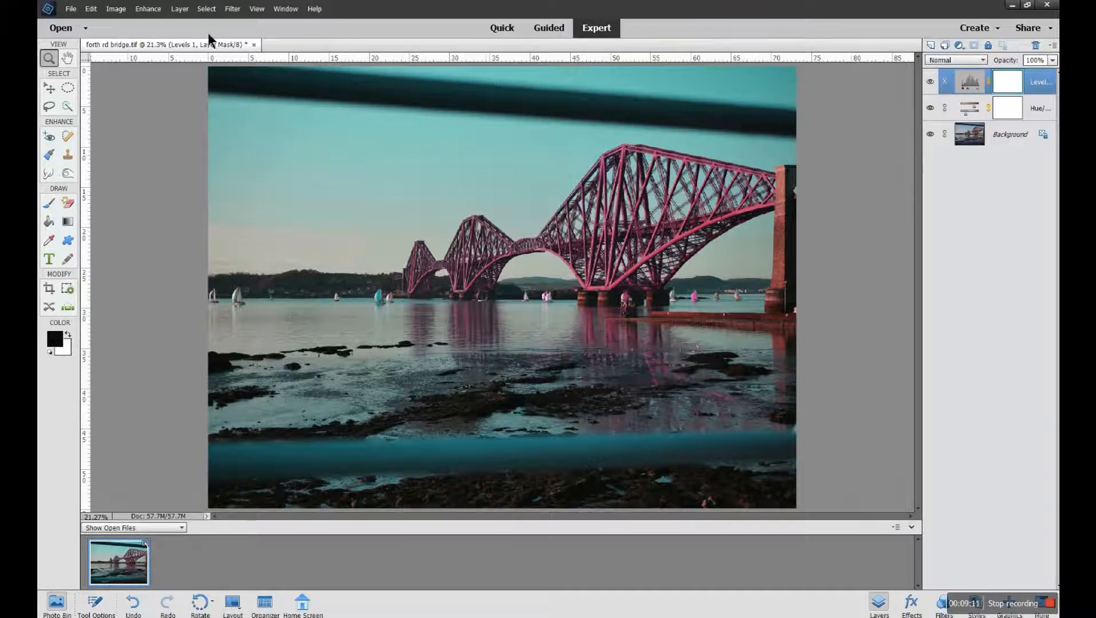
Try flattening the layered image, and undo the flattening to restore the adjustment layers
click(182, 10)
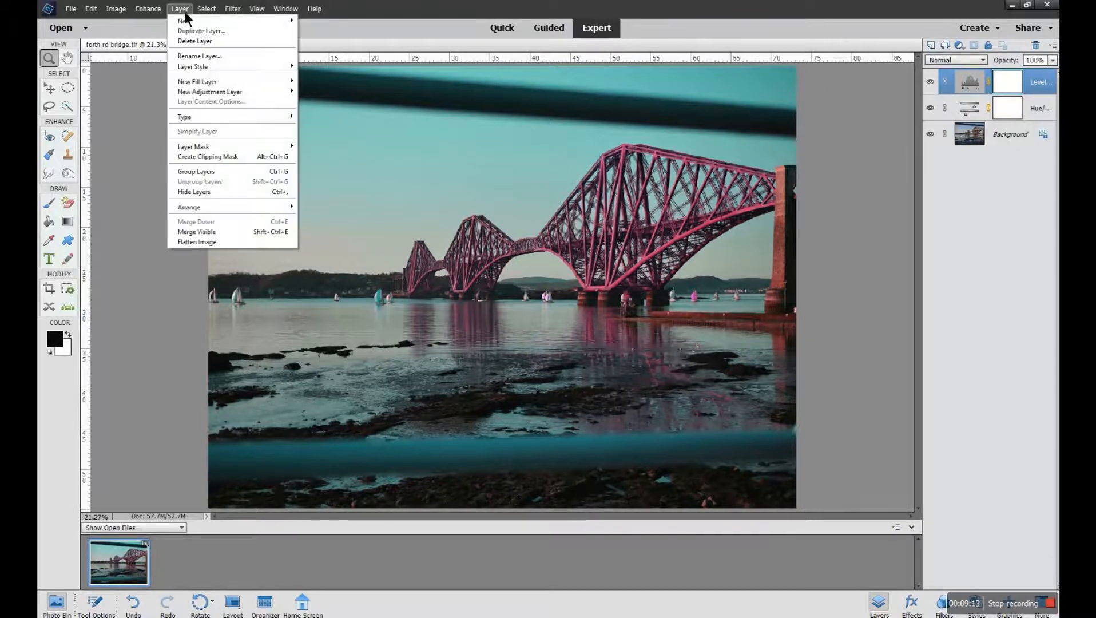
click(192, 241)
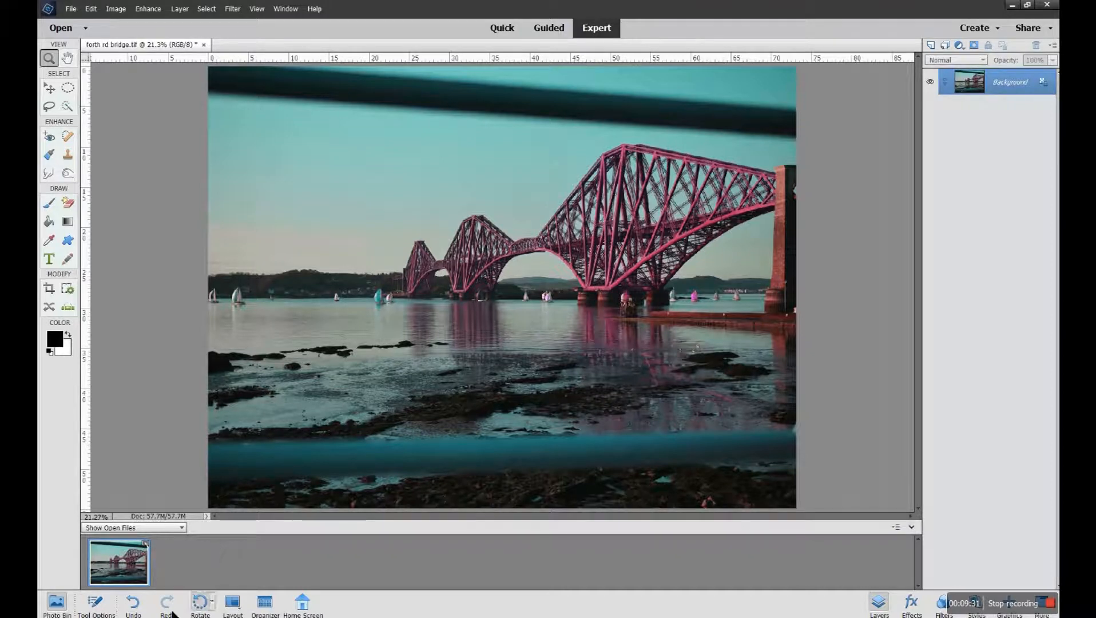
click(132, 603)
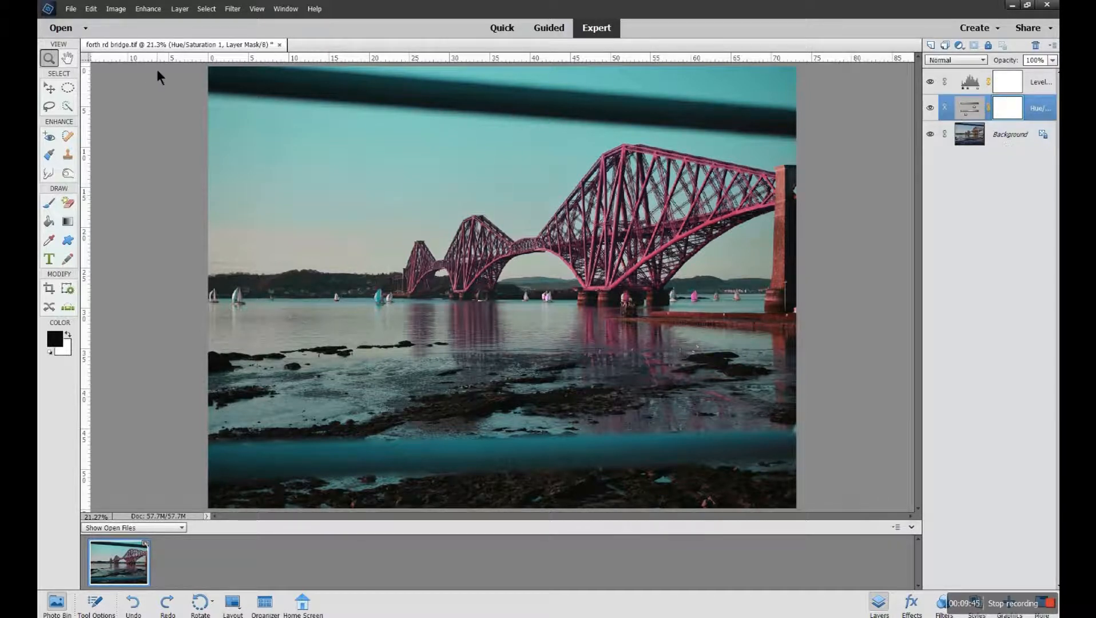
Flatten the image into a single background layer and start saving it in JPEG format as forth rd bridge.jpg in the scotlands places folder
click(178, 8)
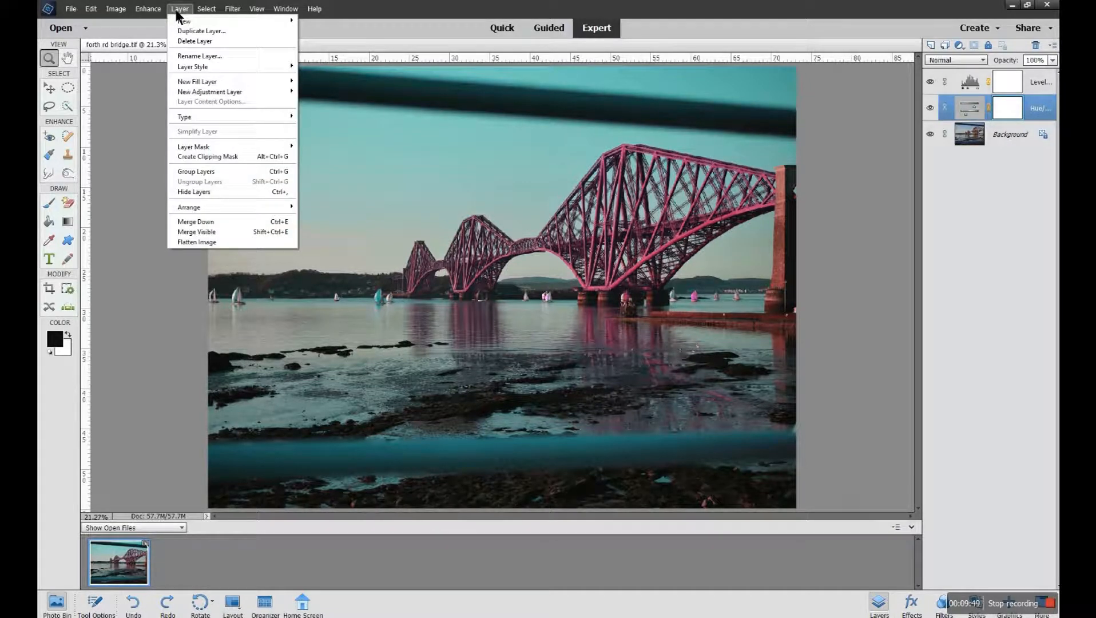
click(195, 241)
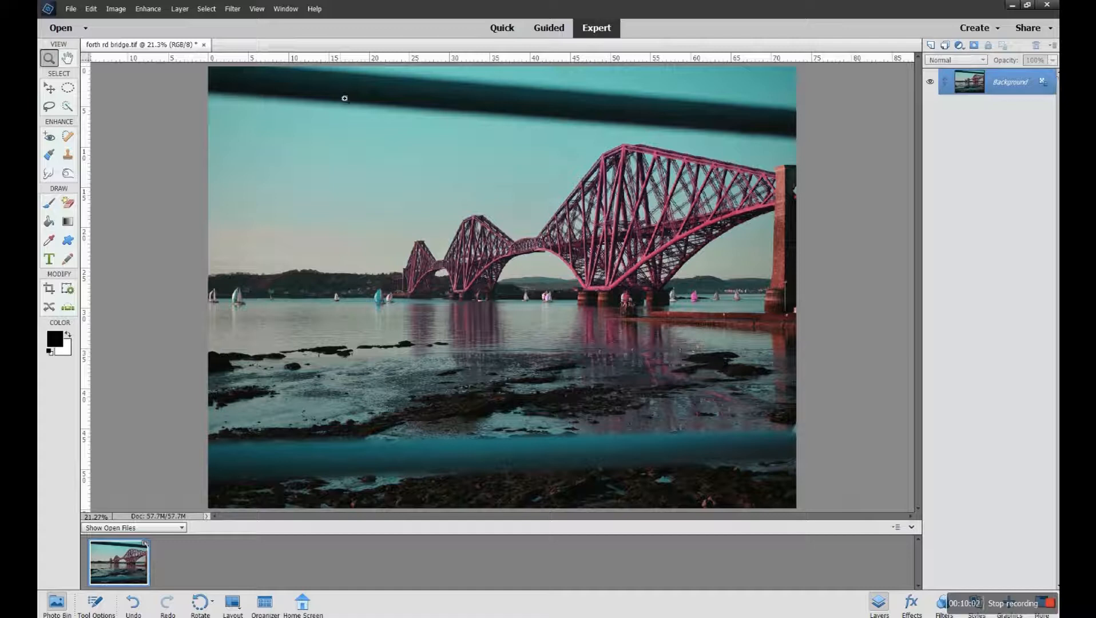
click(70, 9)
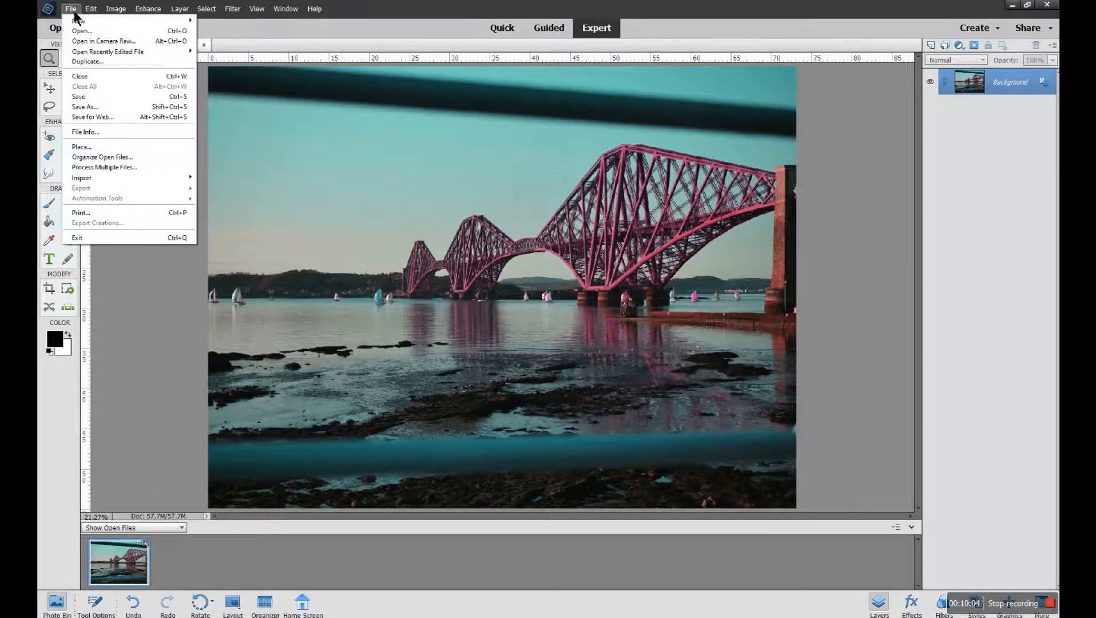
click(91, 109)
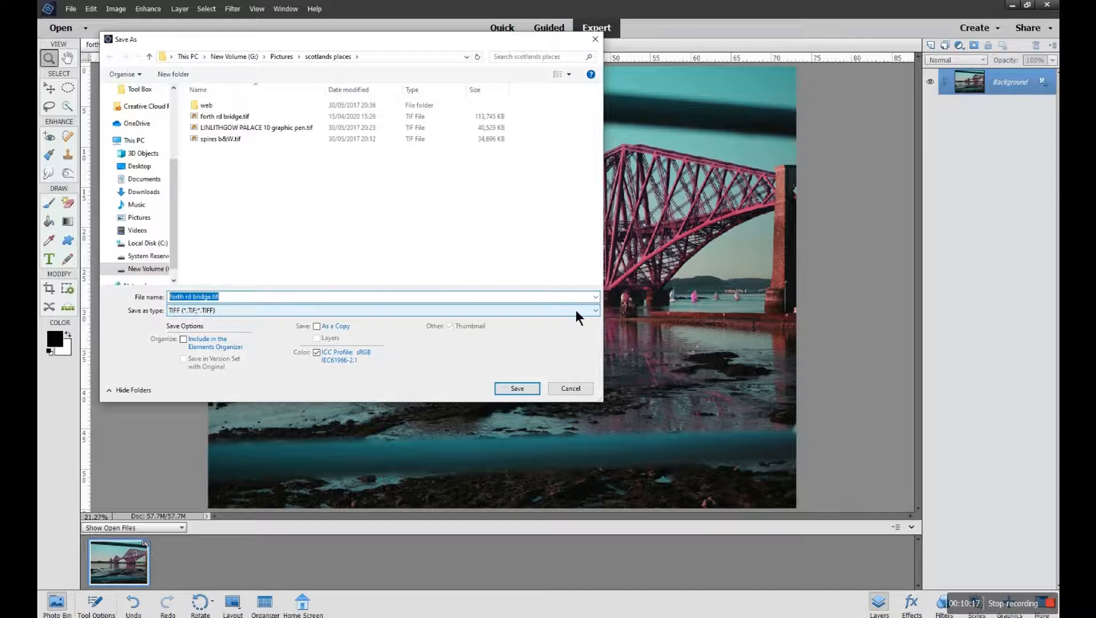
click(593, 310)
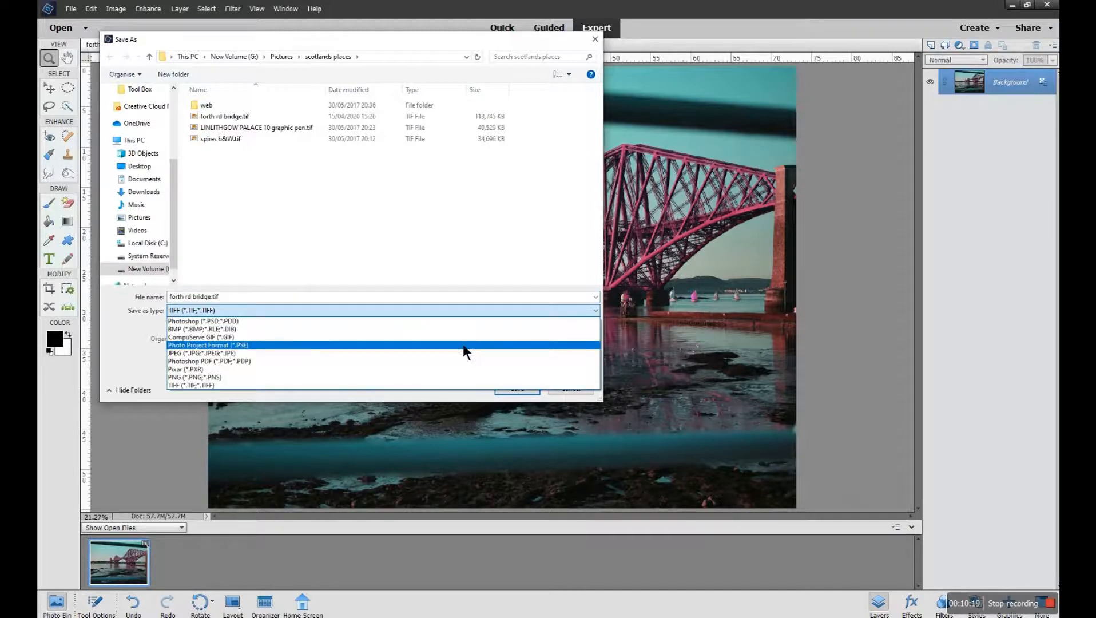
click(224, 353)
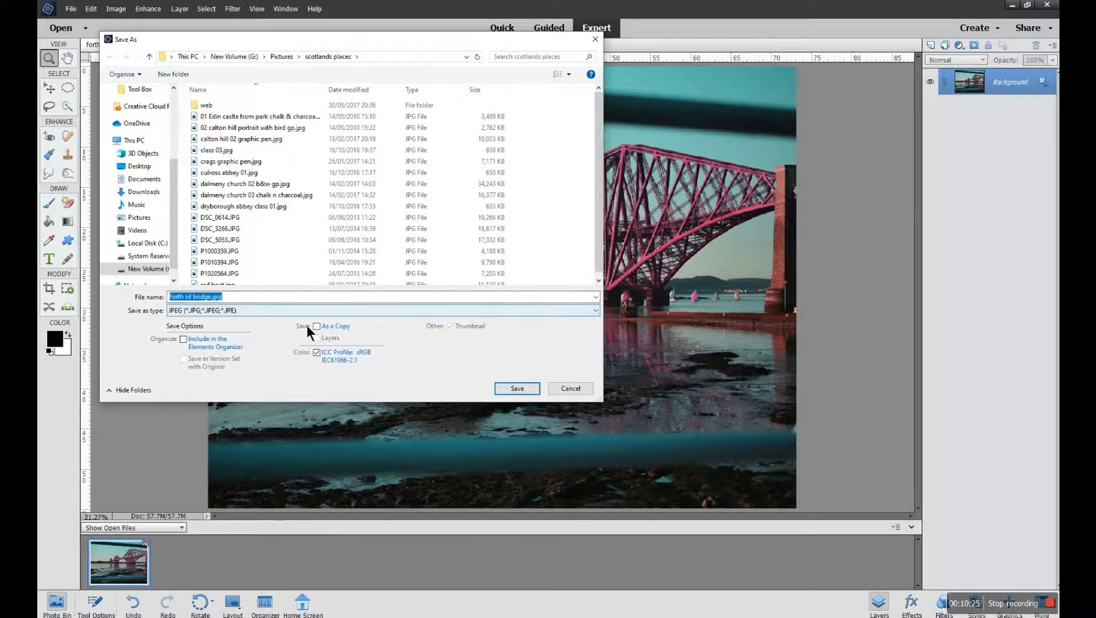
click(512, 391)
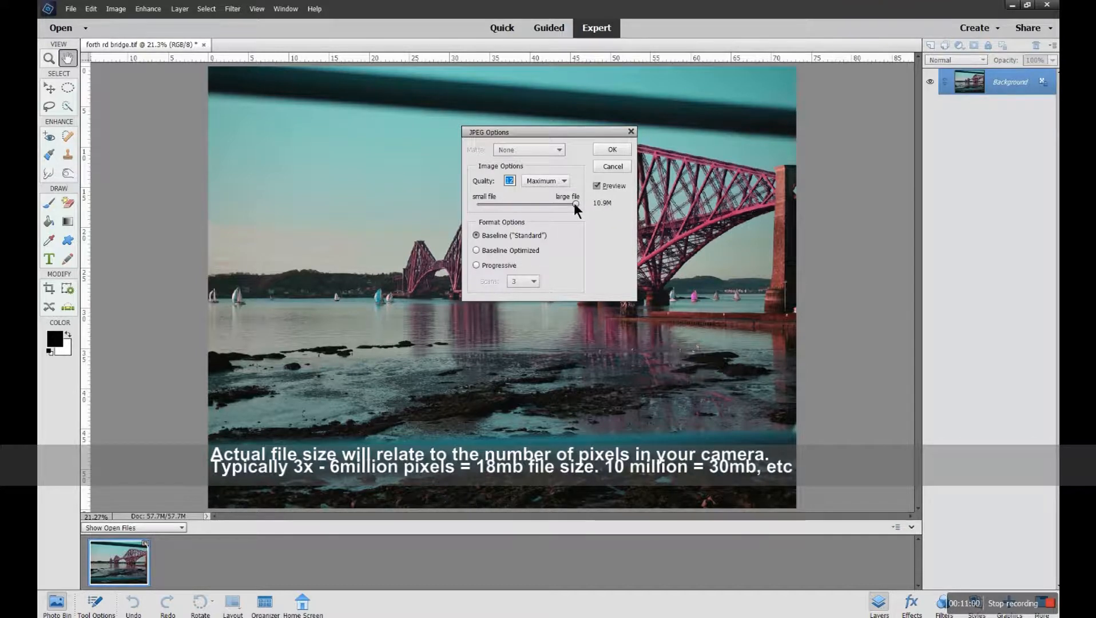
Compare the estimated JPEG file size at High, Medium and Low quality
click(563, 182)
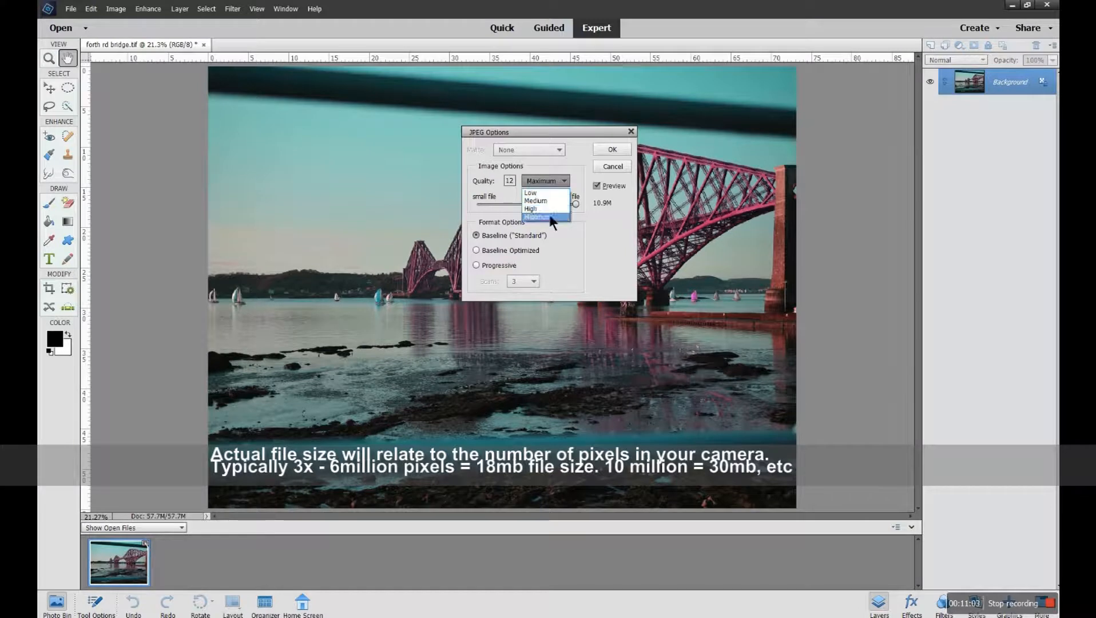
click(546, 209)
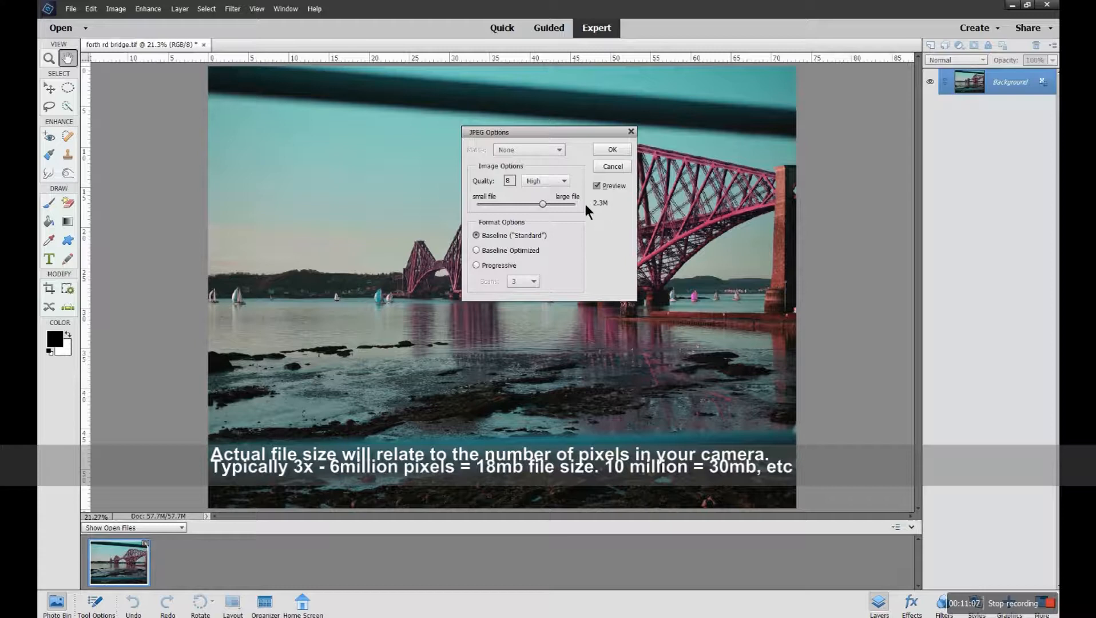
click(561, 181)
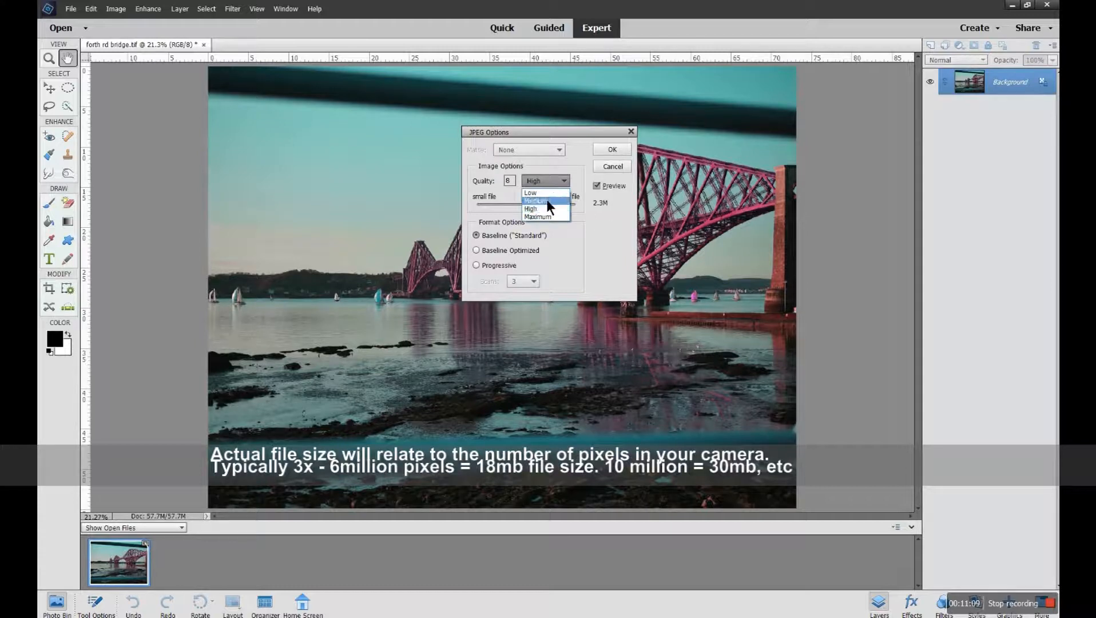
click(546, 200)
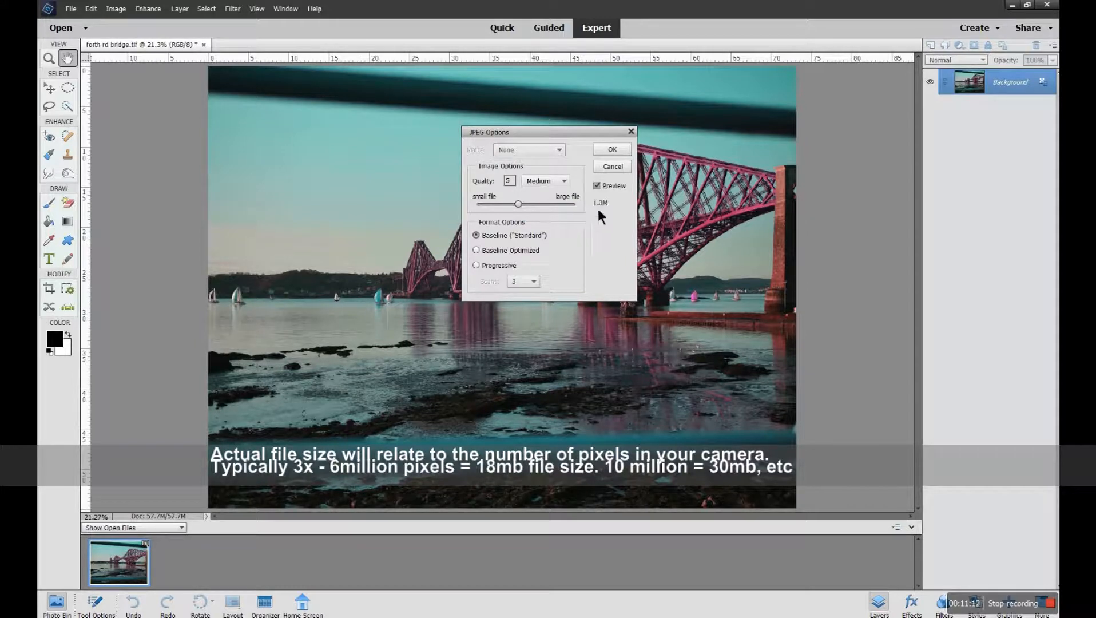
click(562, 182)
click(557, 194)
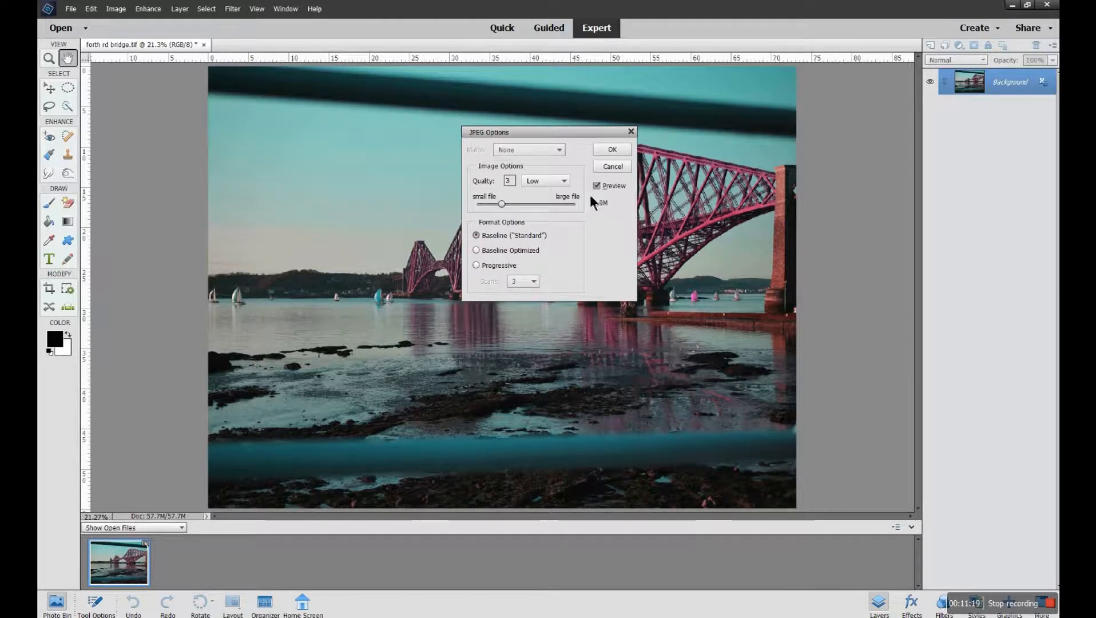
Set the JPEG quality to 12 (Maximum) after comparing it with 8 (High), and finish saving the file
click(563, 181)
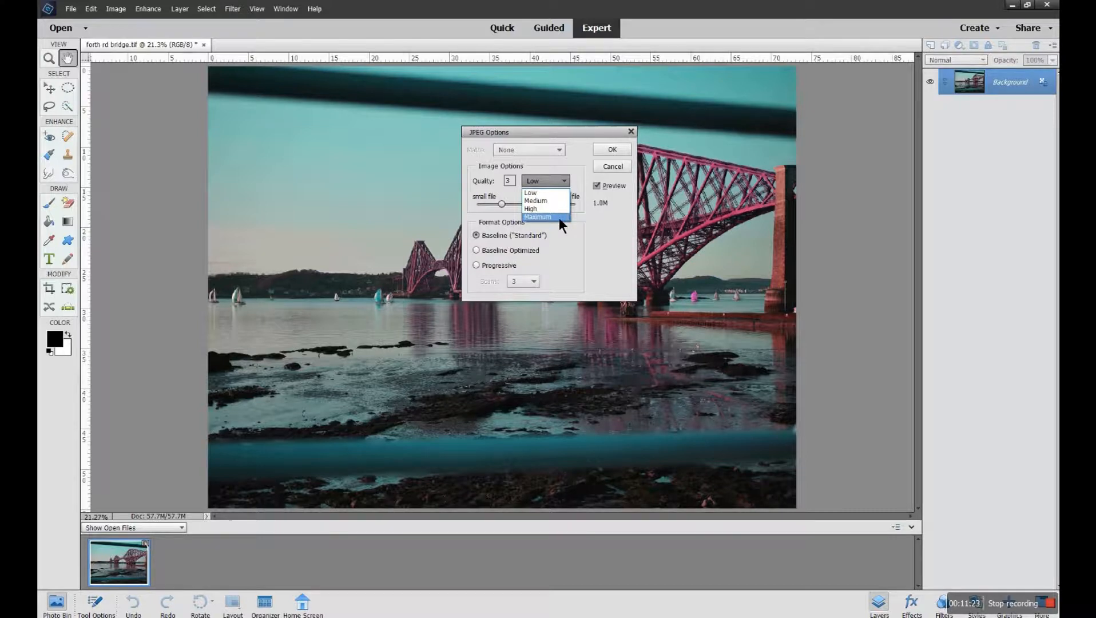
click(559, 218)
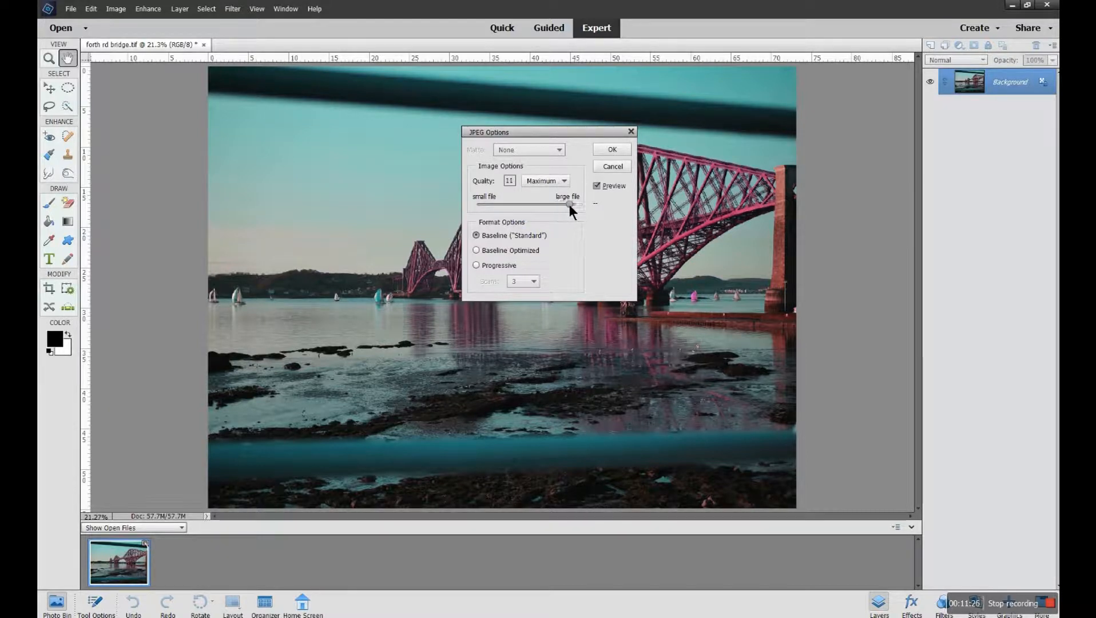
drag(573, 204, 574, 204)
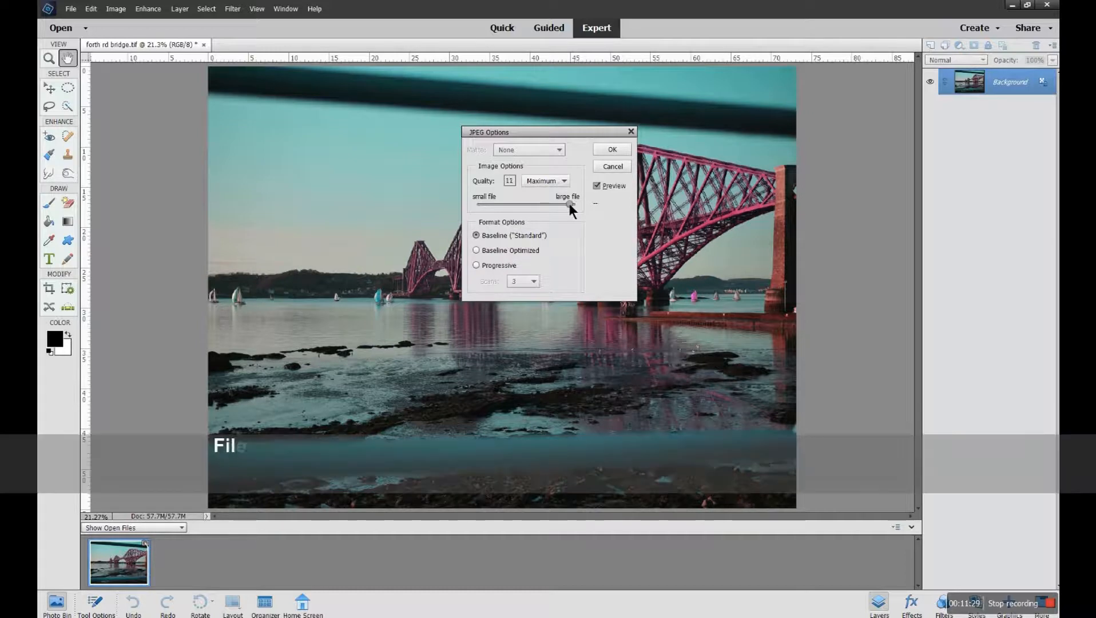
drag(570, 204, 579, 204)
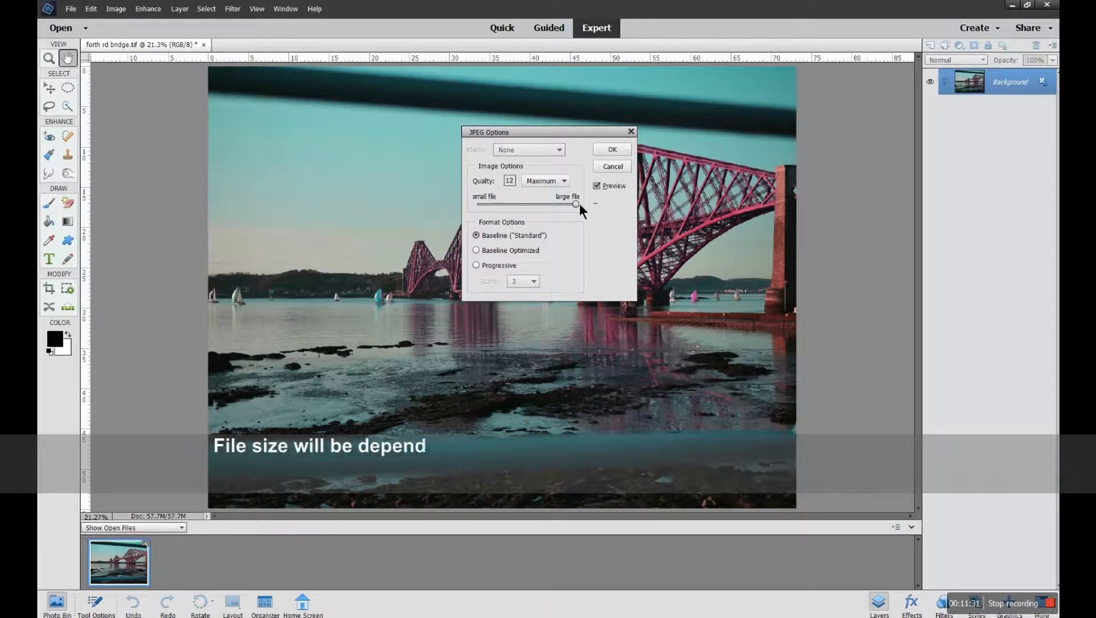
drag(575, 204, 541, 204)
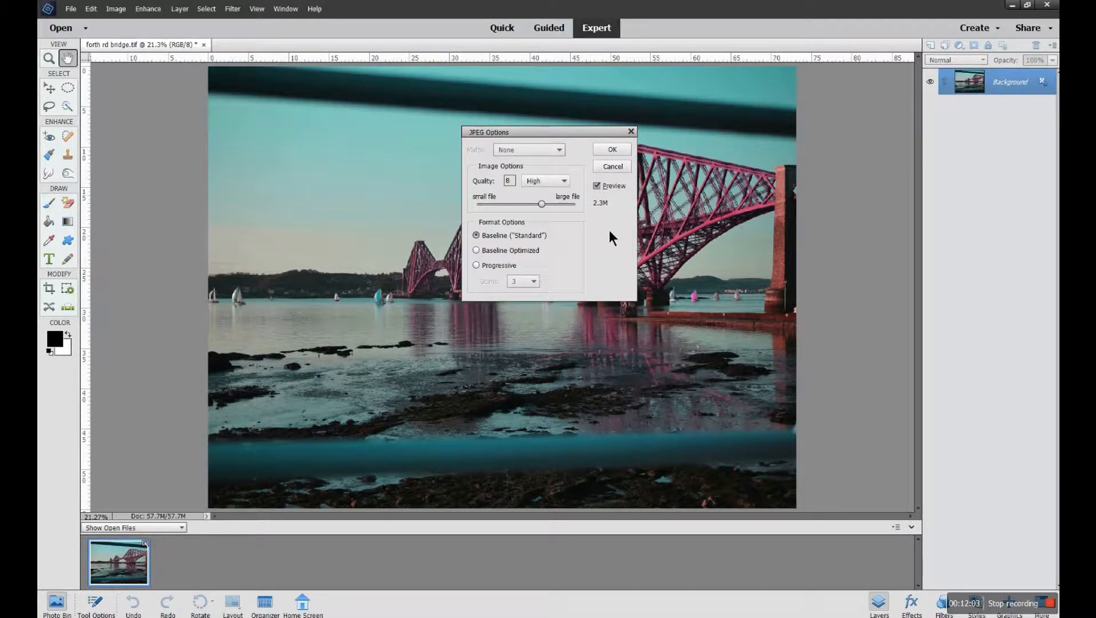
drag(541, 204, 569, 208)
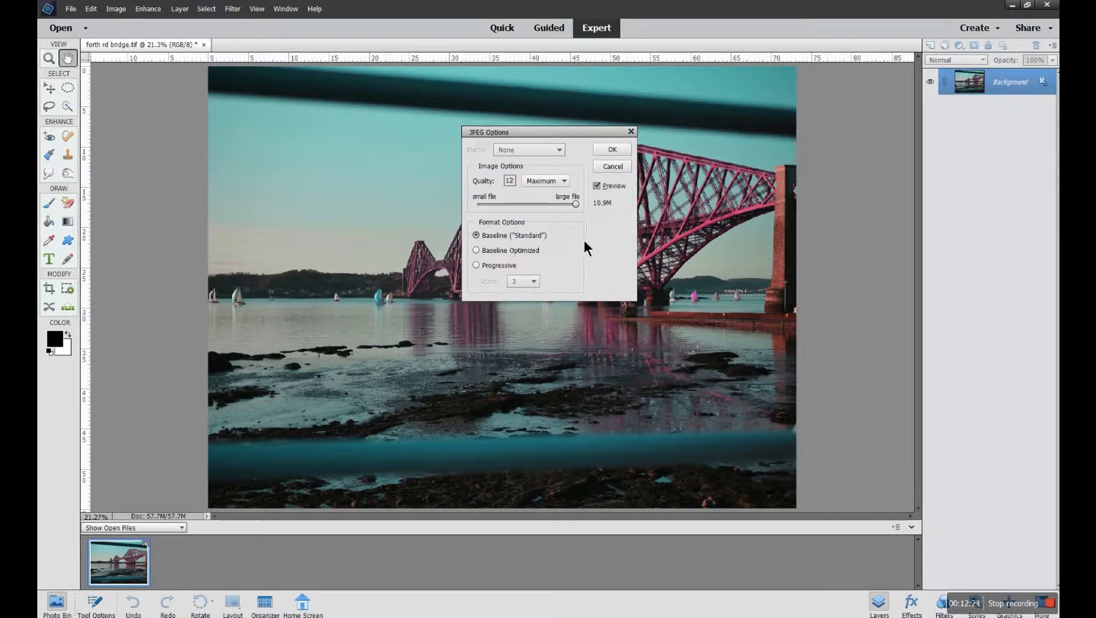
click(609, 149)
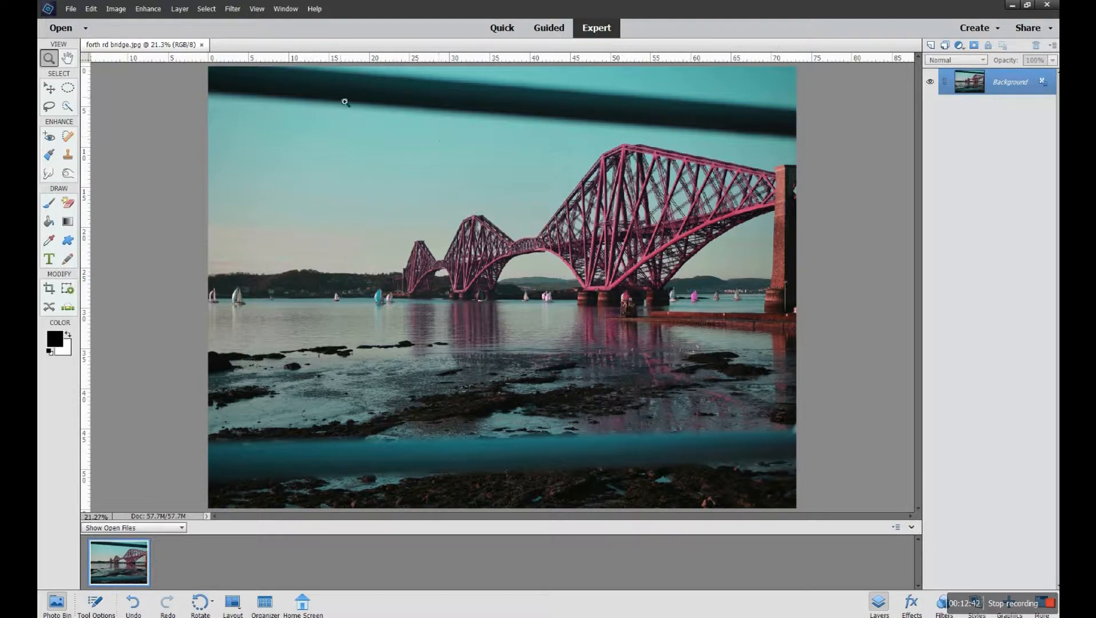
Switch to File Explorer and compare the file sizes of forth rd bridge.tif and forth rd bridge.jpg in the scotlands places folder
key(alt+Tab)
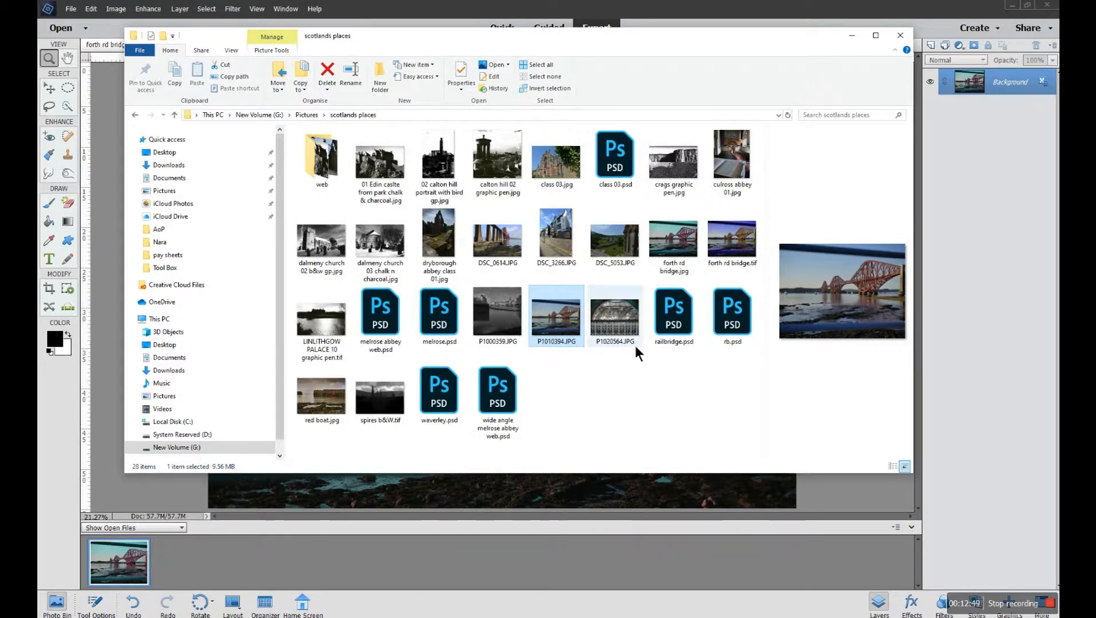
click(716, 258)
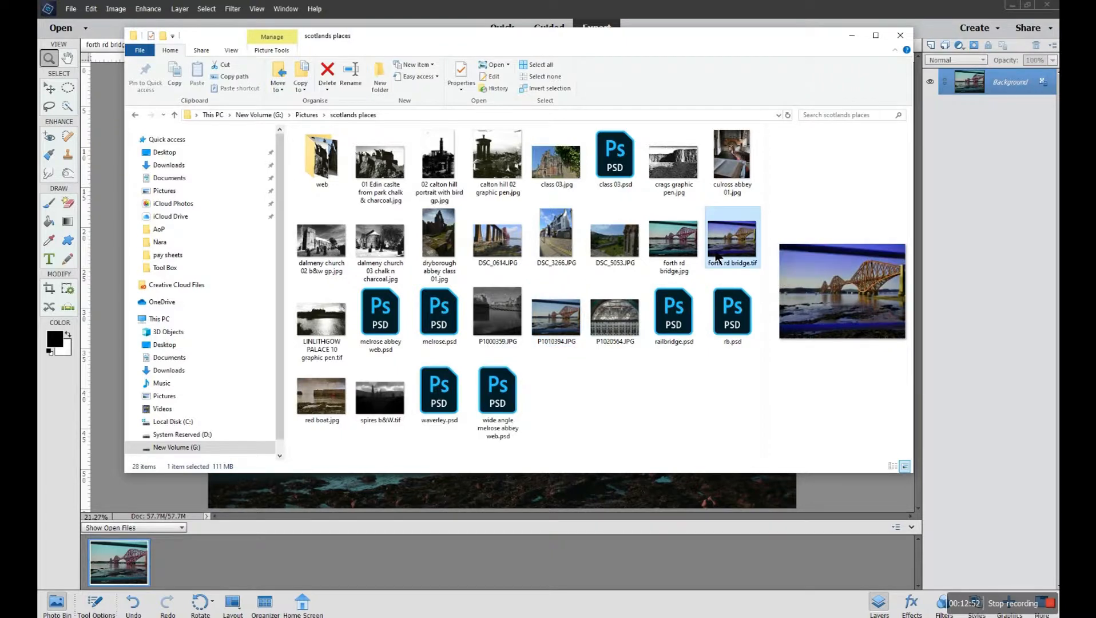
click(665, 260)
click(733, 252)
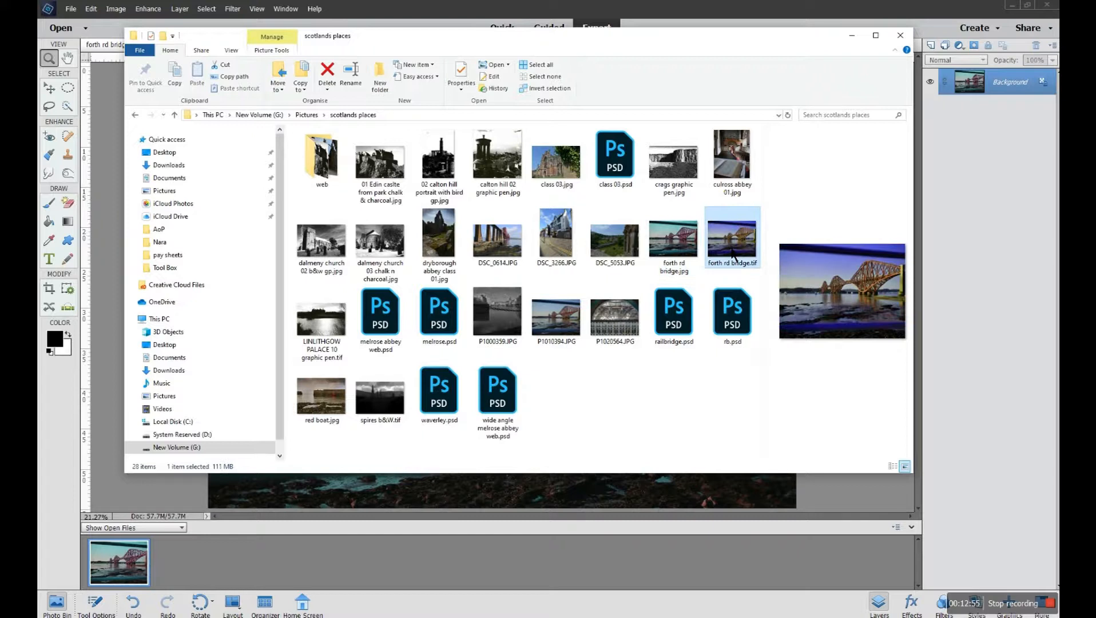
click(689, 253)
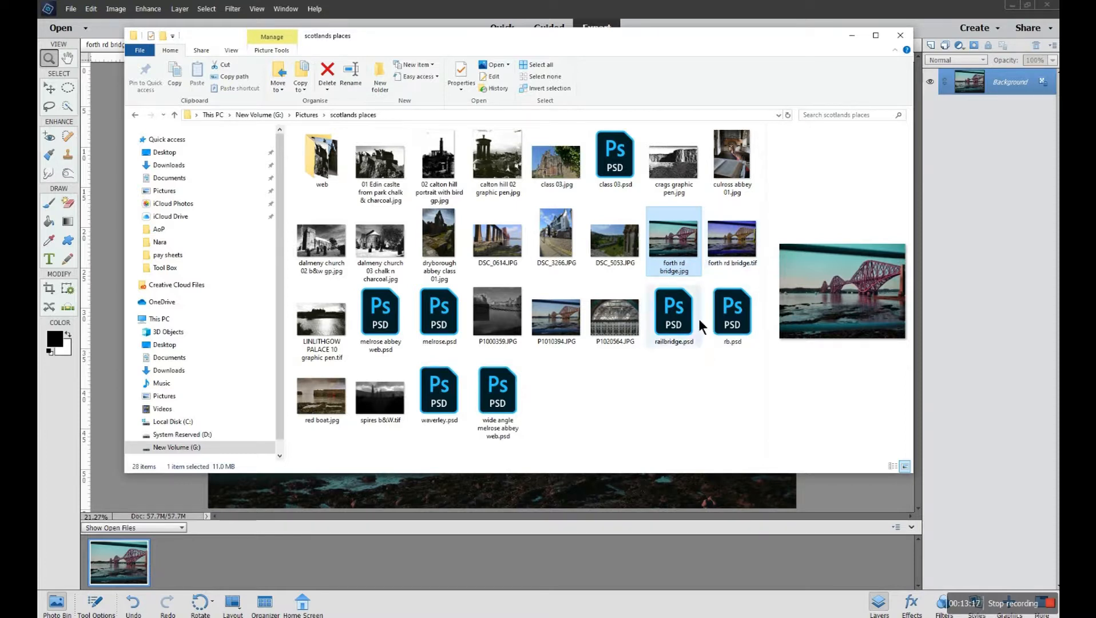
click(727, 257)
click(670, 256)
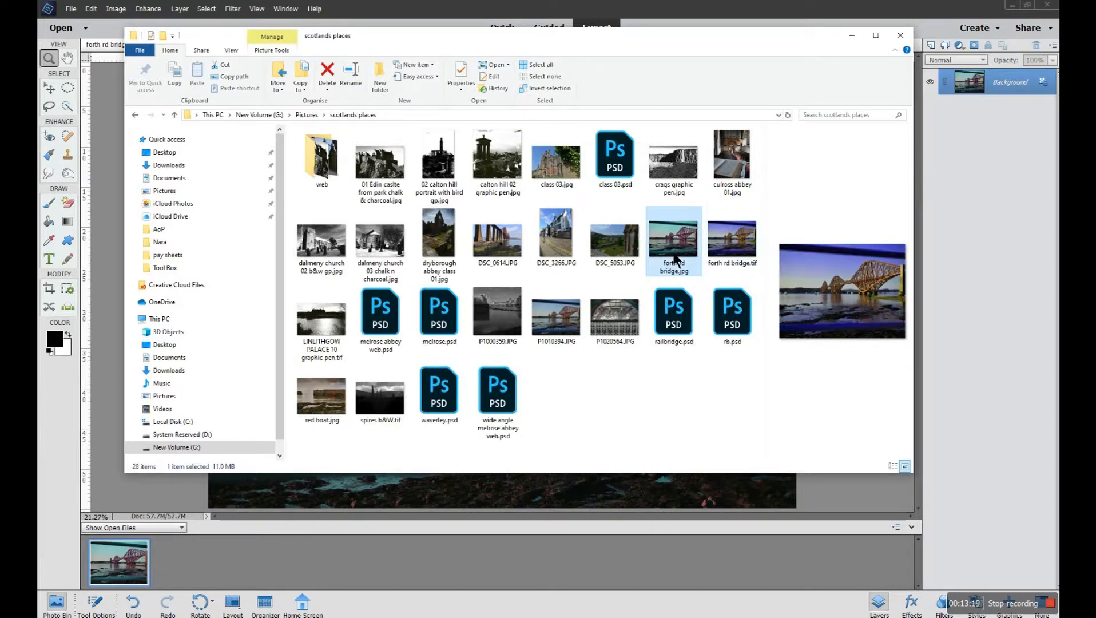
click(727, 253)
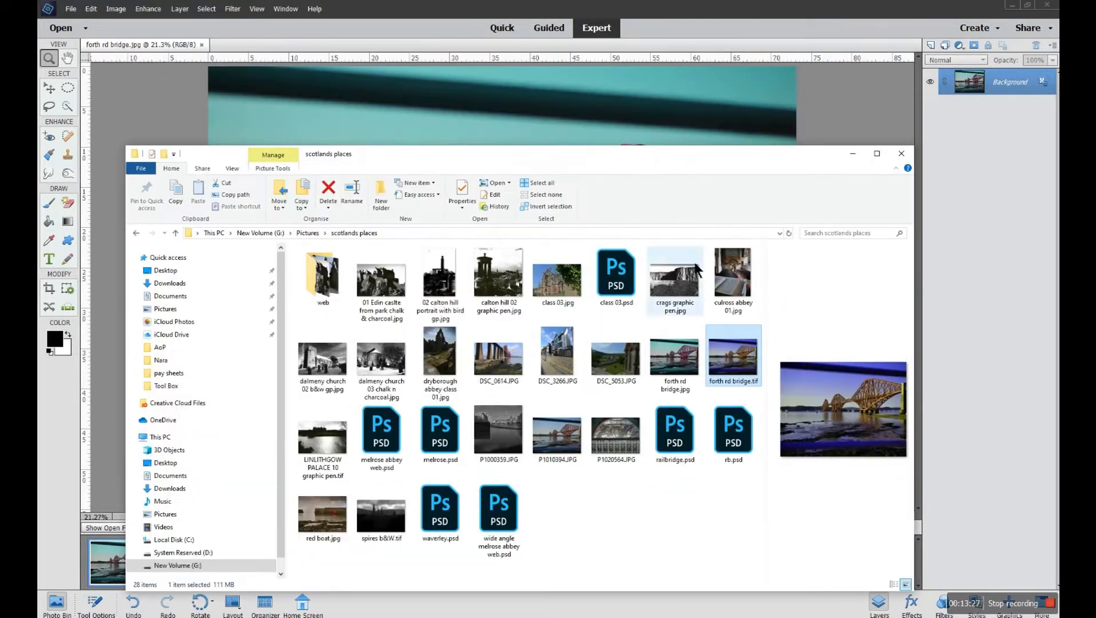
Open forth rd bridge.tif from the folder in Photoshop Elements and compare its layers with those of the open JPEG
drag(724, 378, 516, 55)
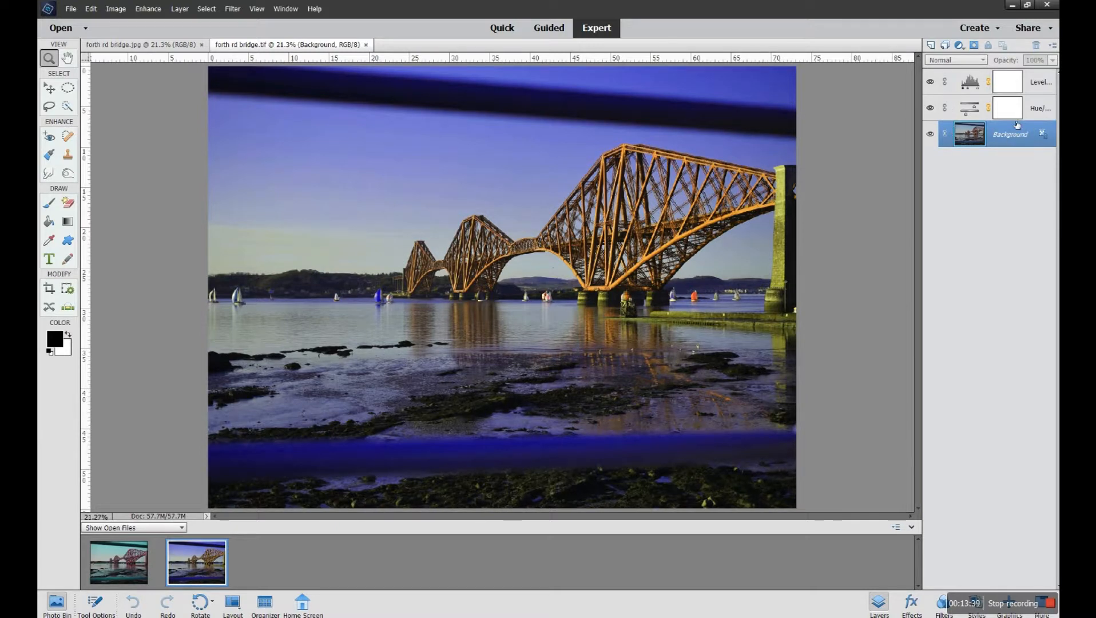
click(156, 49)
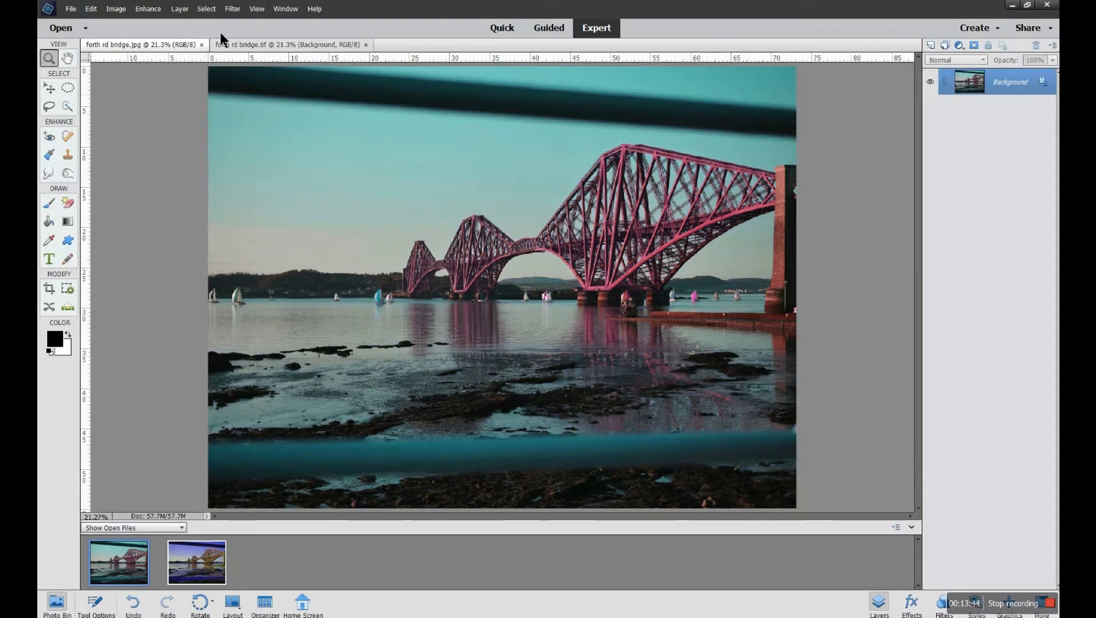
click(230, 45)
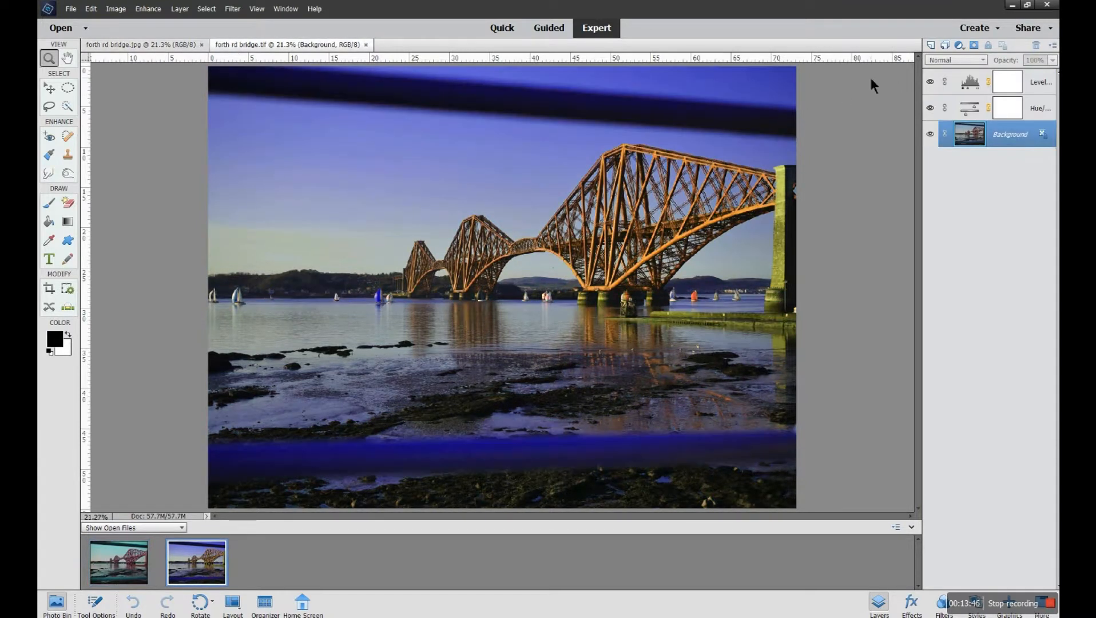
click(946, 82)
click(131, 44)
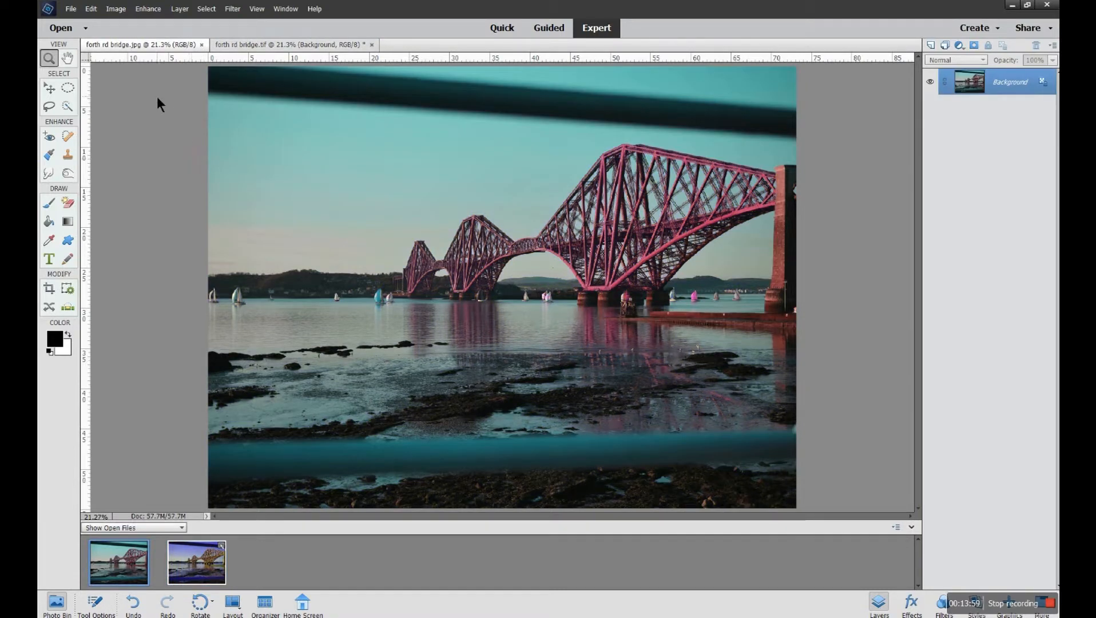
Review the file saving commands for the JPEG, and compare its background layer with the TIFF's adjustment layers again
click(69, 10)
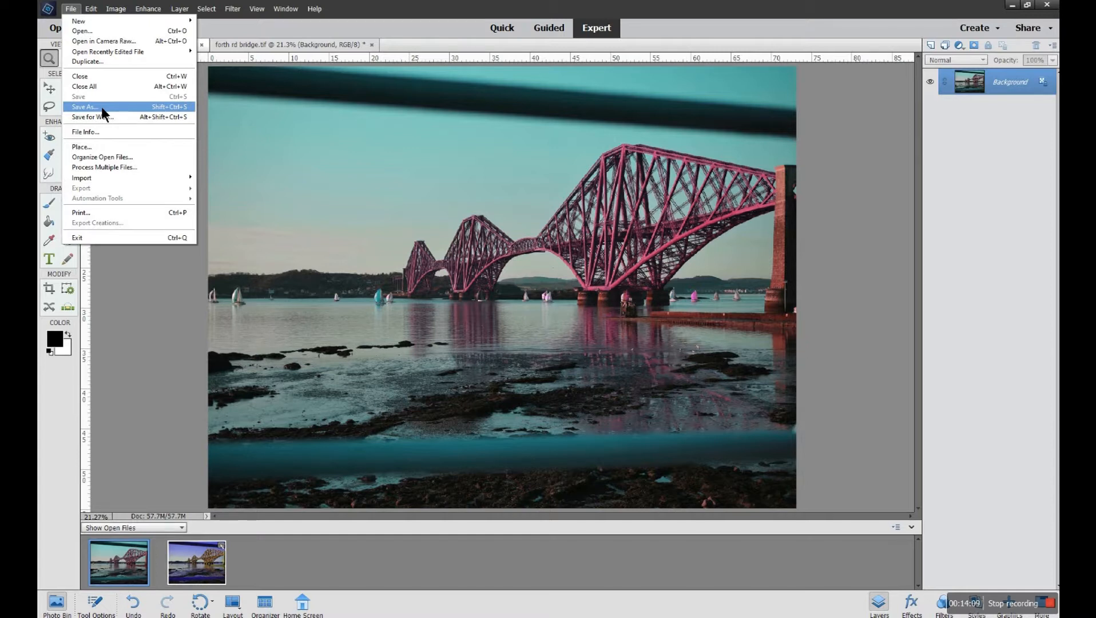
click(171, 348)
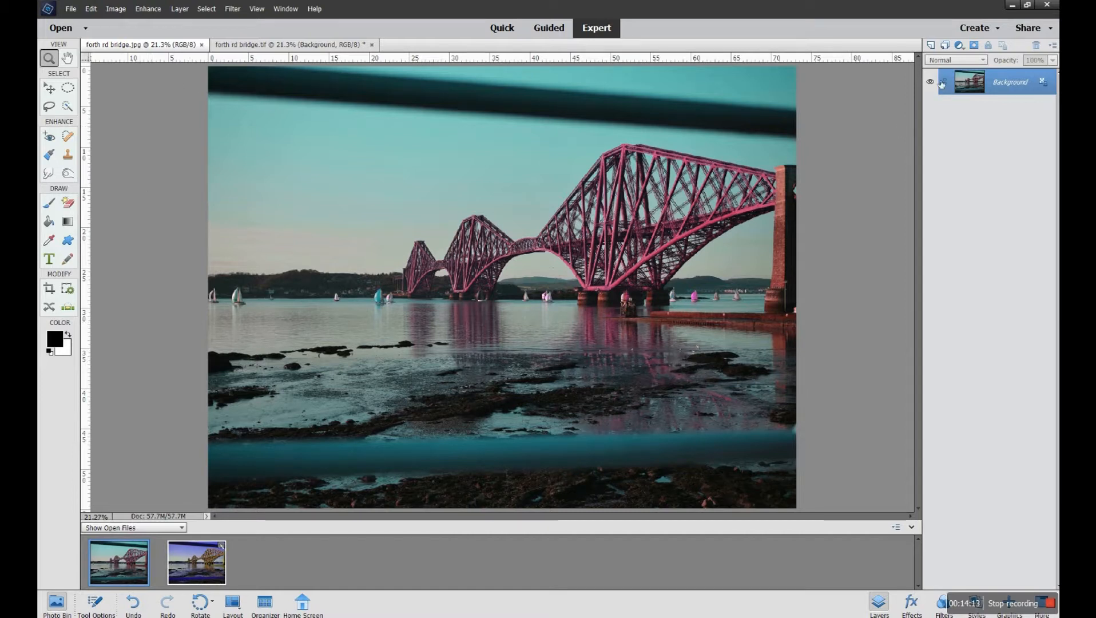
click(343, 45)
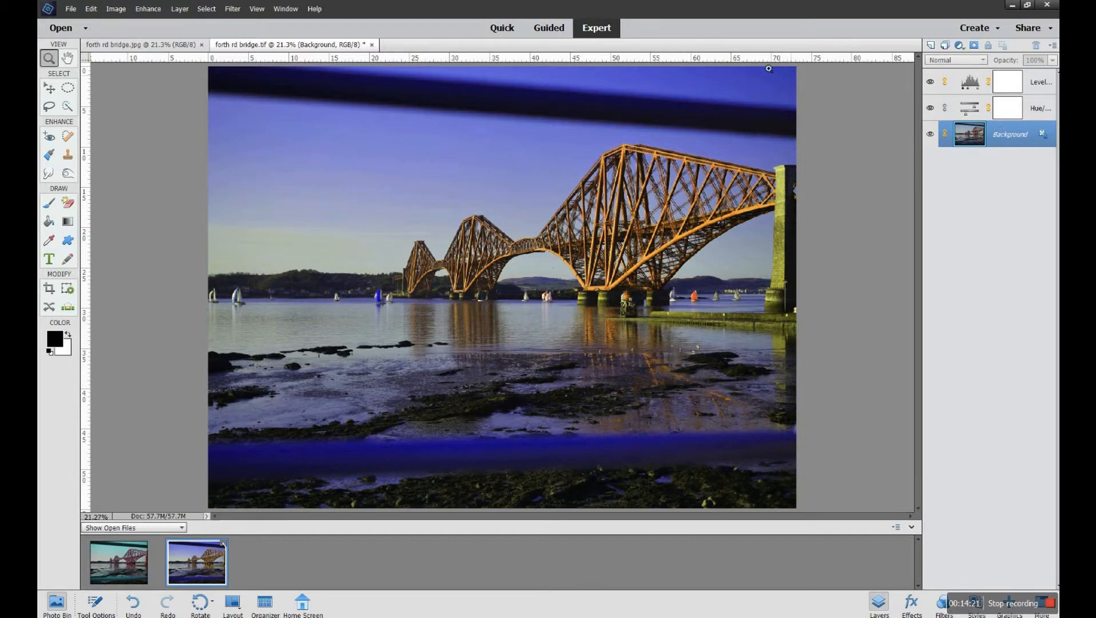
click(147, 48)
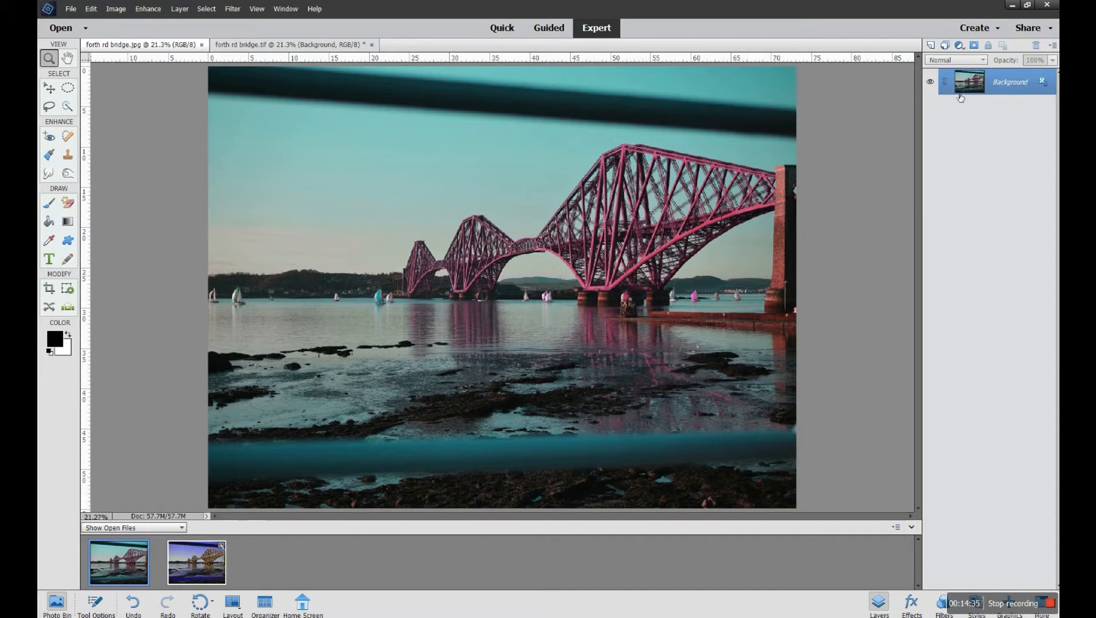
click(301, 44)
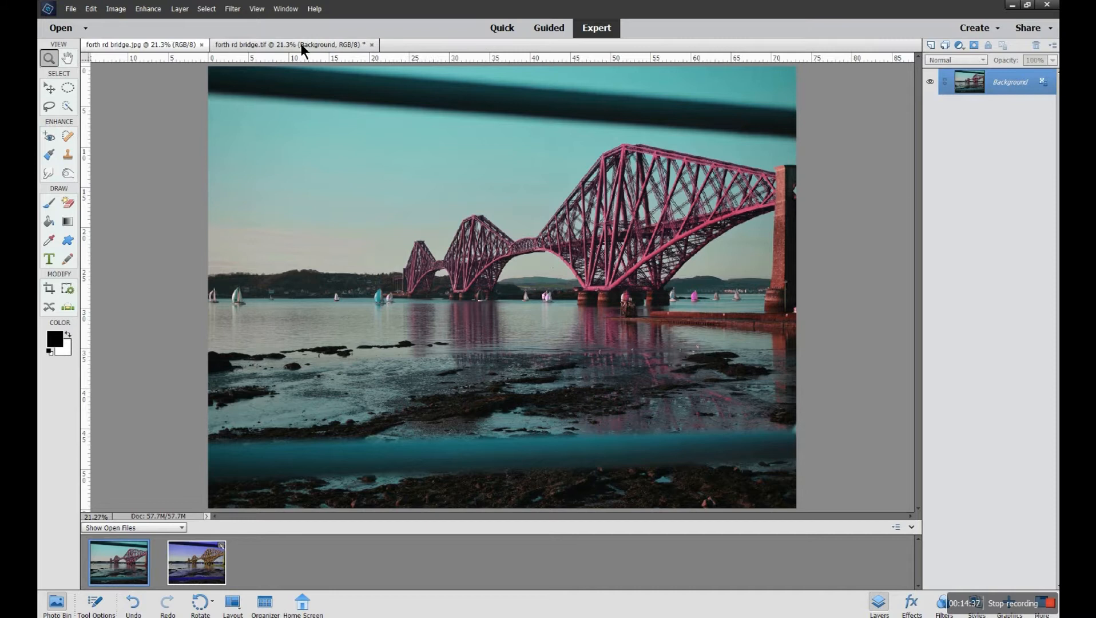